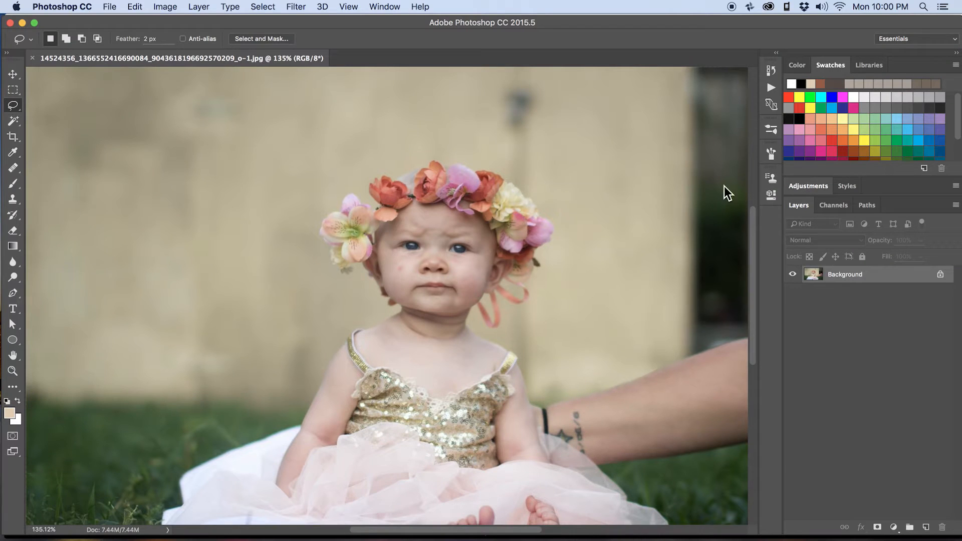
Lasso the wall, grass and blanket on the left side of the photo beside the baby and copy the selection to a new layer
key(super+0)
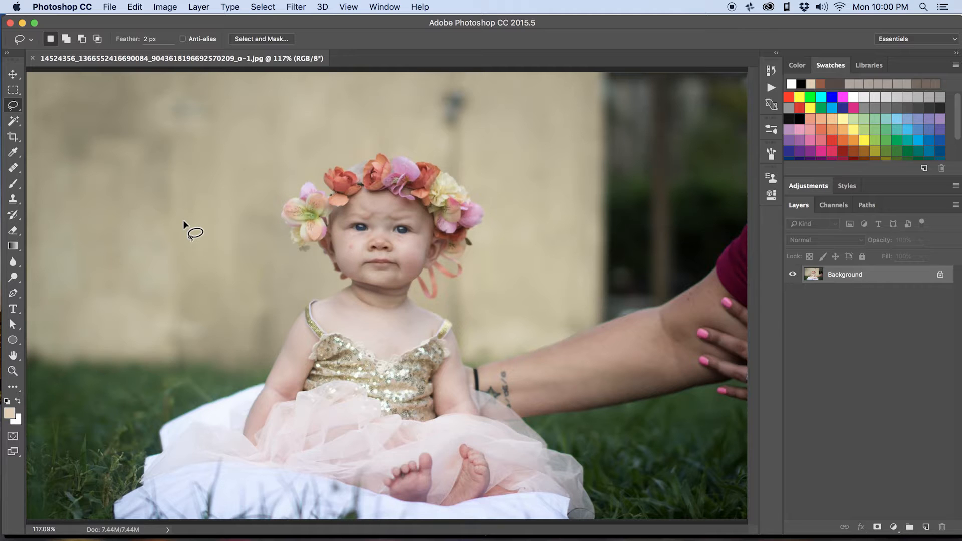
key(z)
drag(255, 347, 241, 341)
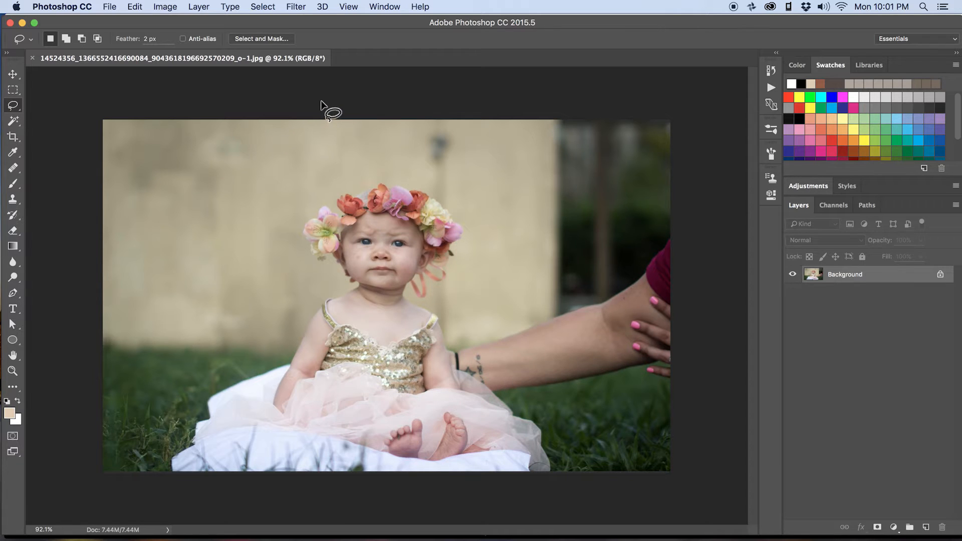
drag(329, 107, 329, 140)
mouse_move(286, 342)
mouse_down()
mouse_move(247, 432)
mouse_move(242, 475)
mouse_move(193, 513)
mouse_move(113, 507)
mouse_move(51, 458)
mouse_move(24, 336)
mouse_move(33, 252)
mouse_move(82, 125)
mouse_move(109, 97)
mouse_move(212, 82)
mouse_move(326, 106)
mouse_up()
key(super+j)
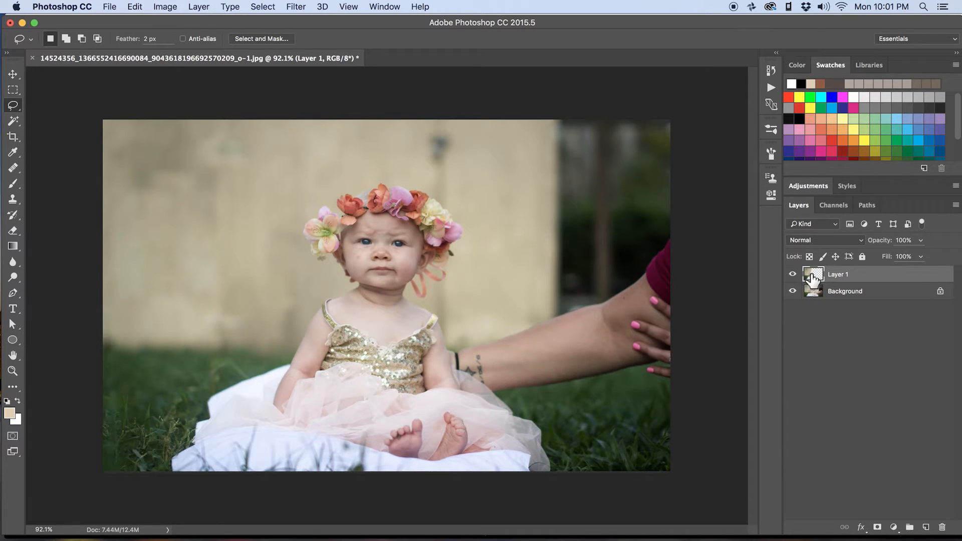
Flip the copied layer horizontally and move it to the photo's right edge so that it covers the adult's arm
key(super+t)
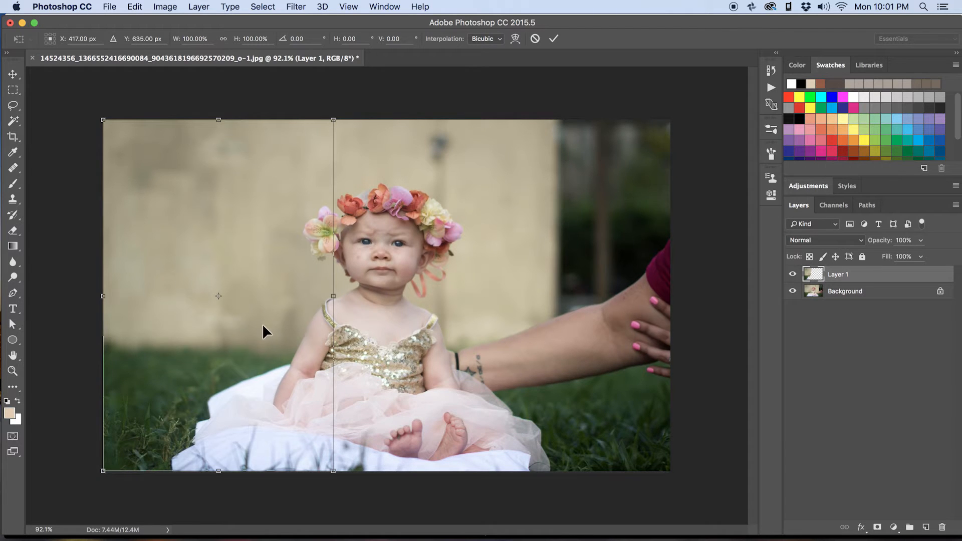
right_click(235, 322)
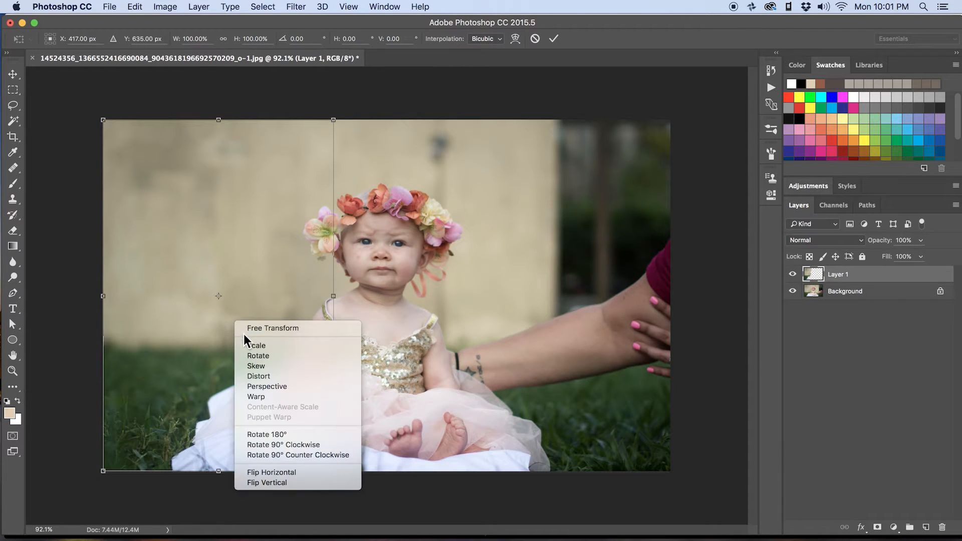
click(303, 472)
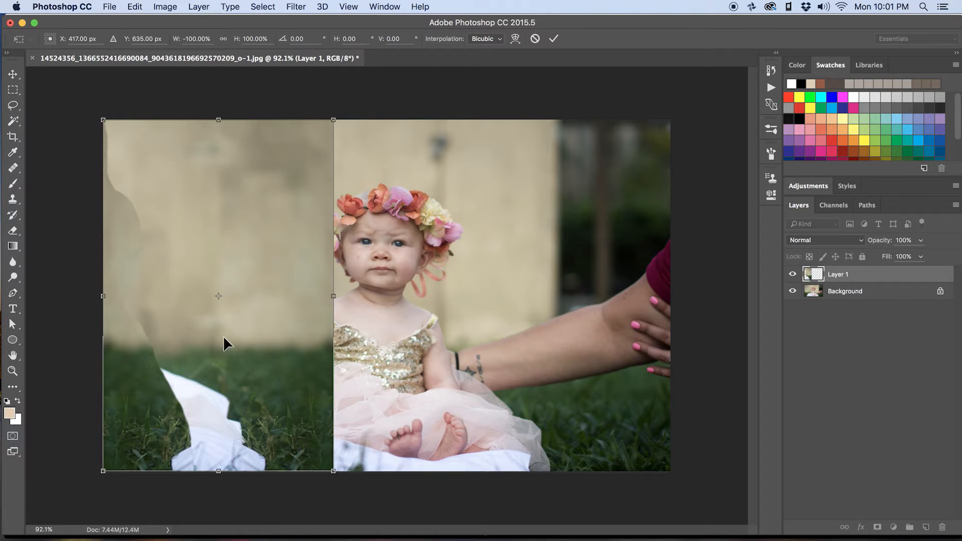
drag(223, 328, 560, 333)
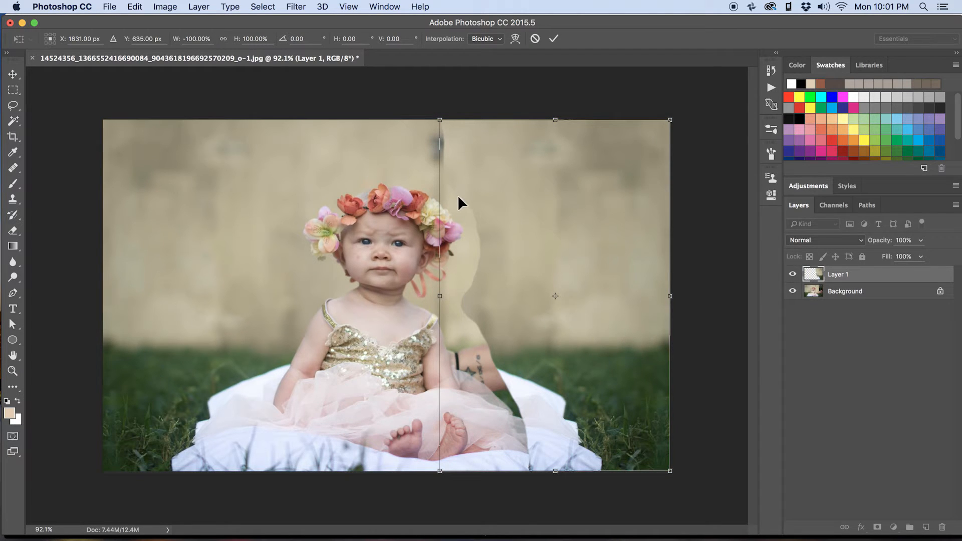
key(Return)
key(l)
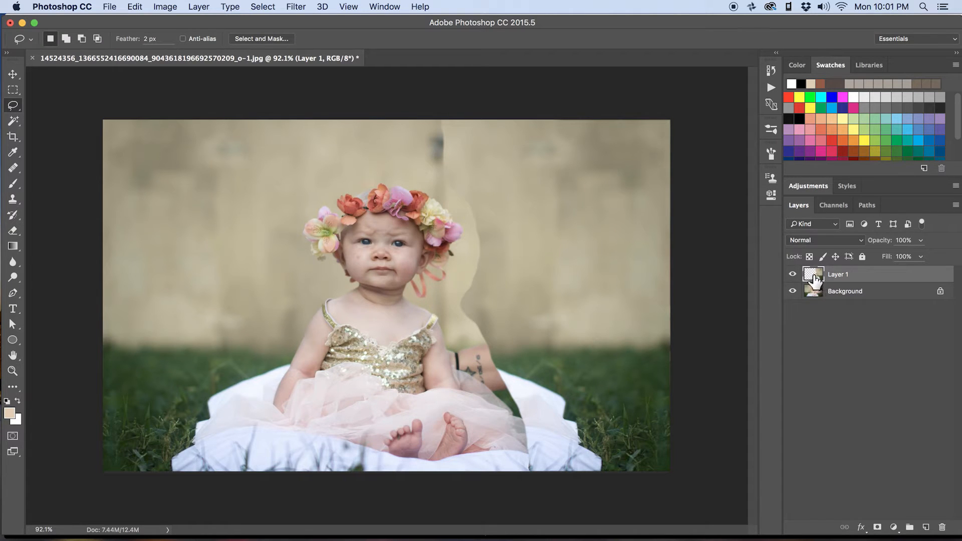
Add a new layer named Layer 2 and set the Clone Stamp brush to 70 px with 14% hardness
key(super+shift+n)
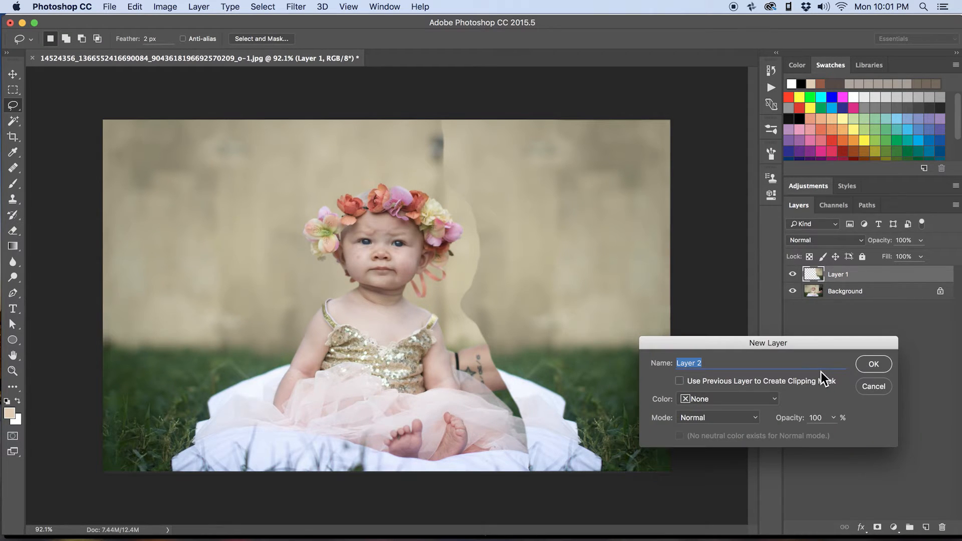
click(870, 362)
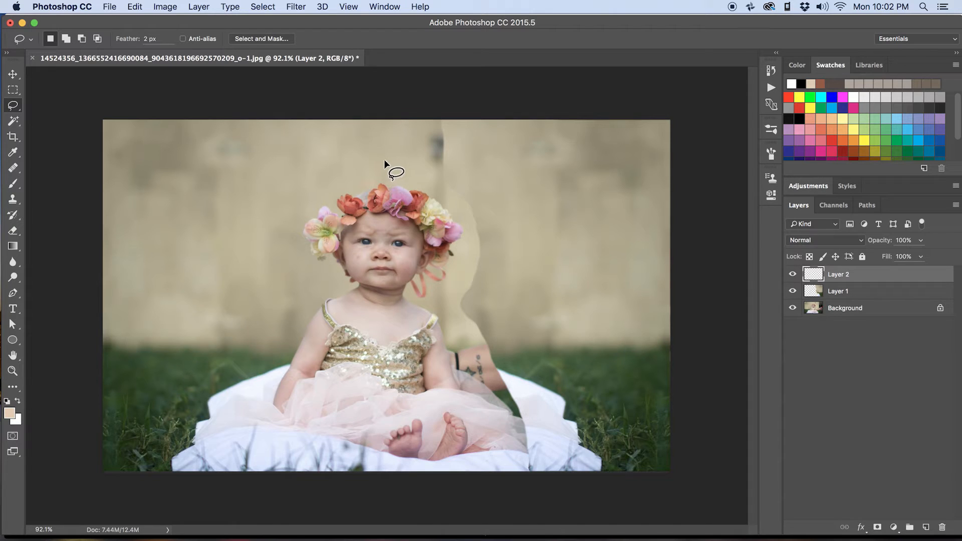
key(s)
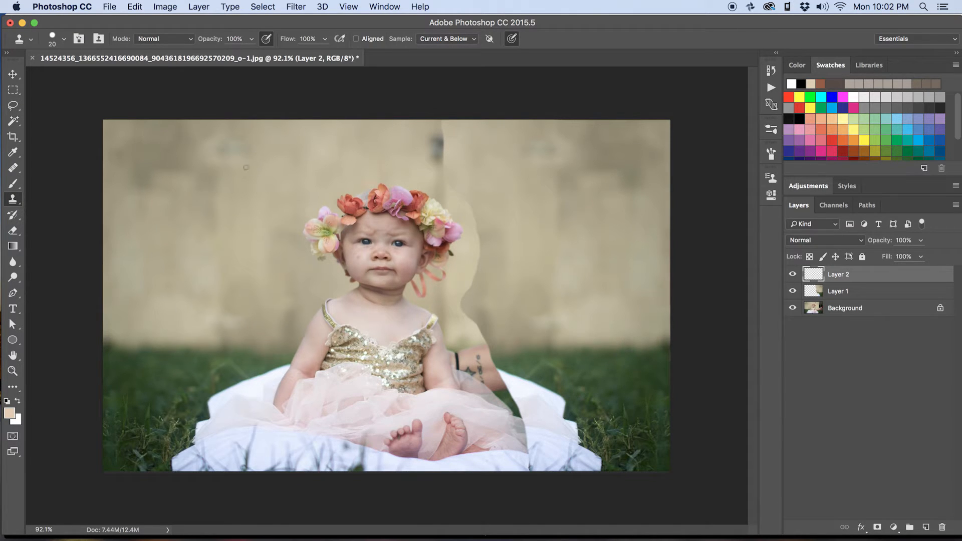
key(bracketright)
key(bracketright)
key(bracketright)
key(bracketright)
key(bracketright)
click(64, 37)
drag(103, 101, 77, 101)
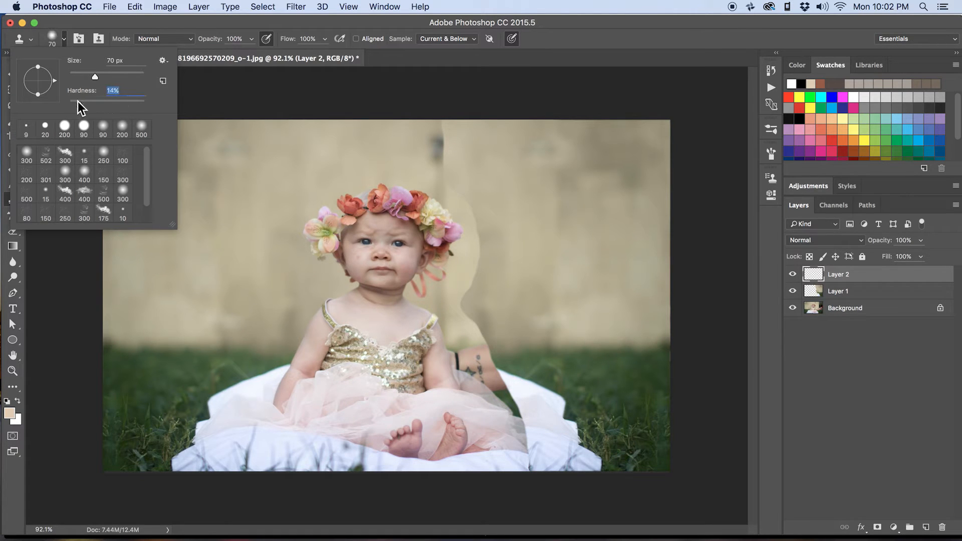
key(Return)
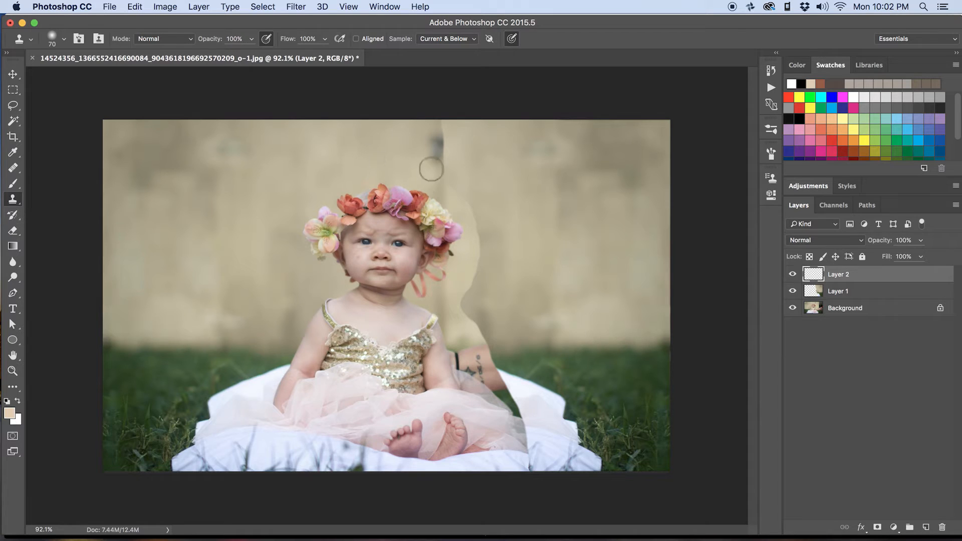
Clone clean wall texture over the dark spot and the upper part of the seam beside the flower crown
alt+click(506, 141)
mouse_move(451, 144)
mouse_down()
mouse_move(436, 136)
mouse_move(449, 141)
mouse_move(438, 164)
mouse_up()
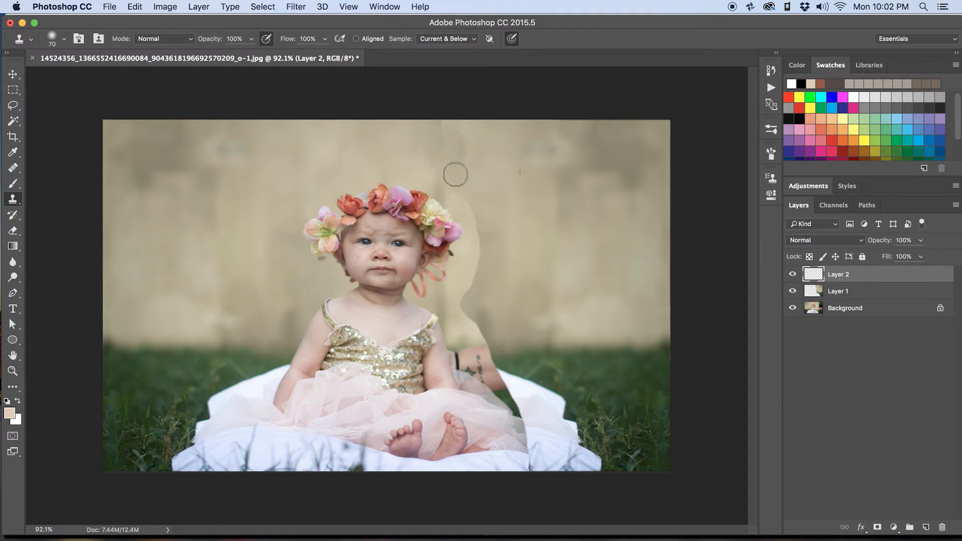
drag(483, 241, 484, 258)
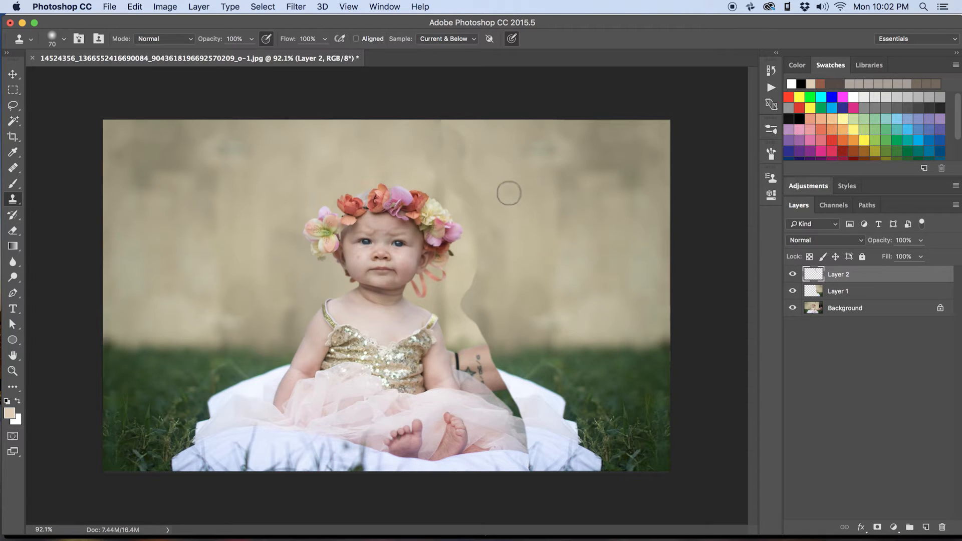
Blend the seam on the wall beside the baby using the Healing Brush at 70 px, sampling clean wall above the baby
key(j)
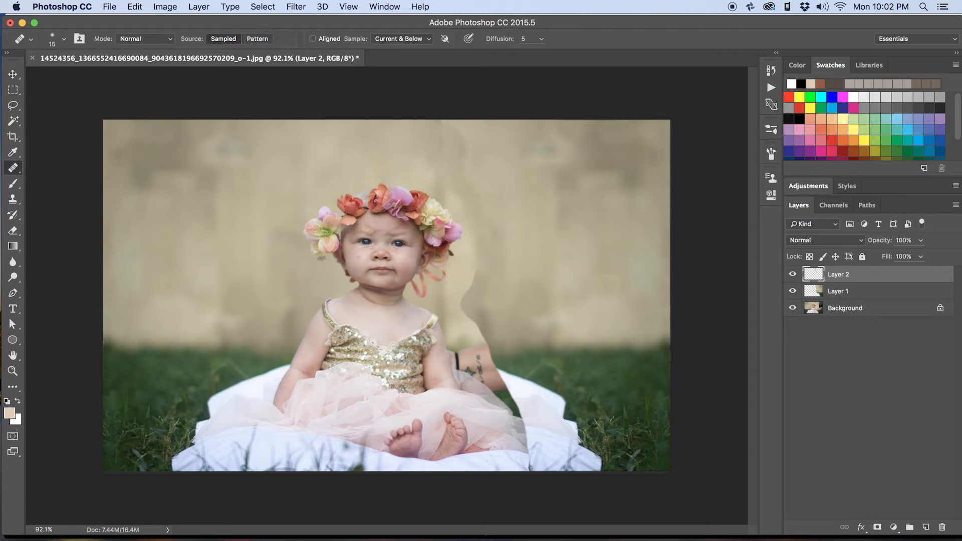
click(14, 168)
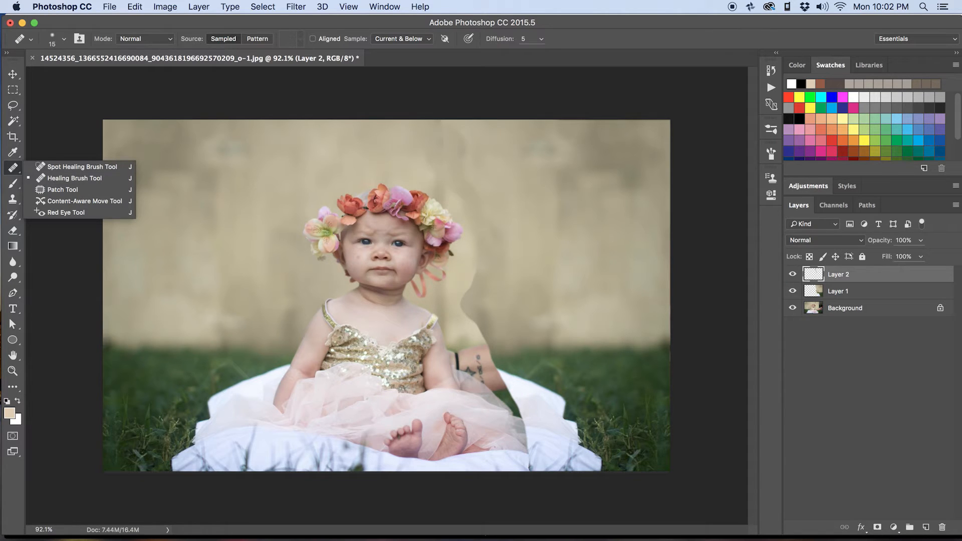
key(Escape)
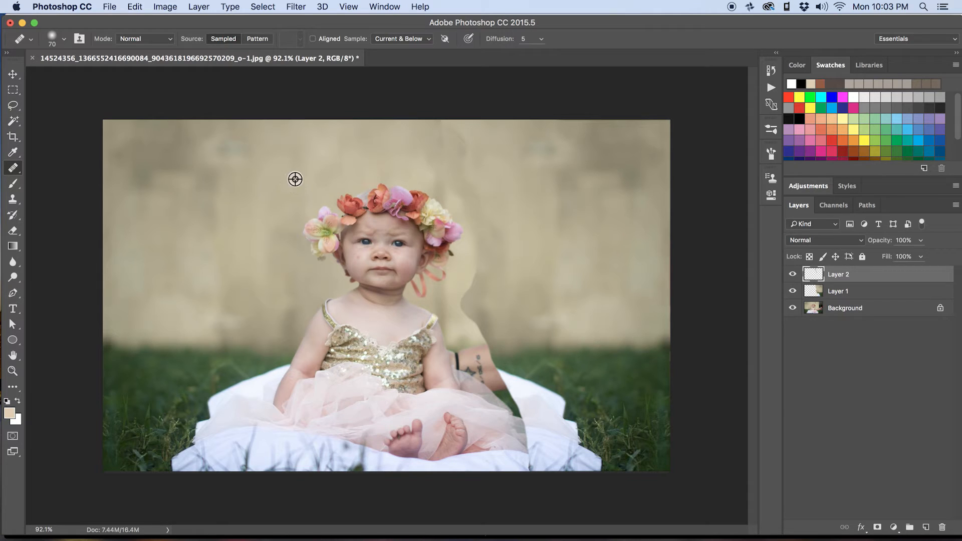
alt+click(295, 179)
mouse_move(442, 179)
mouse_down()
mouse_move(440, 145)
mouse_move(436, 152)
mouse_move(438, 166)
mouse_move(454, 161)
mouse_move(455, 135)
mouse_move(466, 183)
mouse_move(501, 189)
mouse_move(470, 201)
mouse_move(535, 251)
mouse_move(519, 215)
mouse_move(481, 227)
mouse_move(490, 268)
mouse_move(466, 294)
mouse_move(477, 322)
mouse_move(498, 325)
mouse_move(539, 265)
mouse_move(509, 247)
mouse_move(503, 260)
mouse_move(535, 306)
mouse_up()
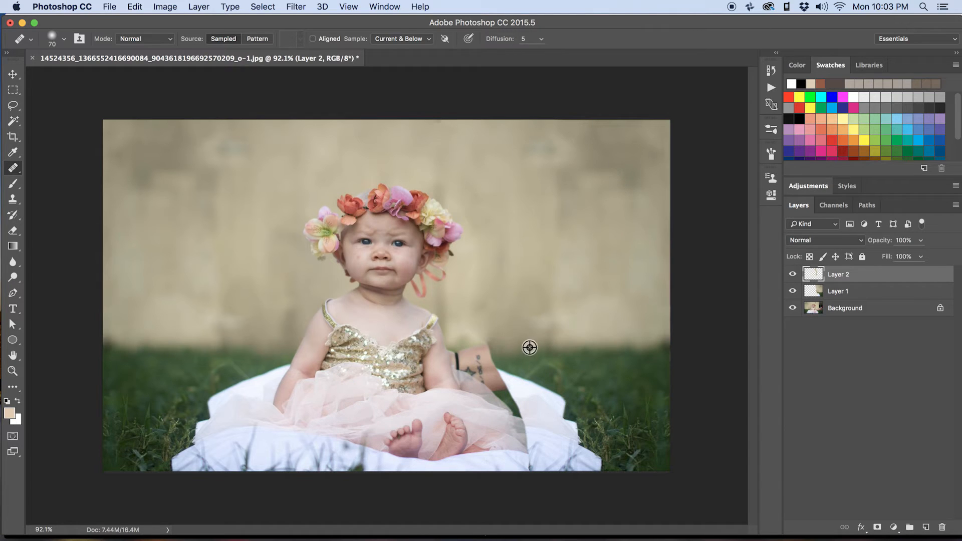
Heal the upper part of the remaining arm with texture sampled where the wall meets the grass
alt+click(532, 349)
mouse_move(490, 344)
mouse_down()
mouse_move(465, 351)
mouse_move(495, 363)
mouse_move(480, 357)
mouse_up()
alt+click(514, 346)
alt+click(535, 365)
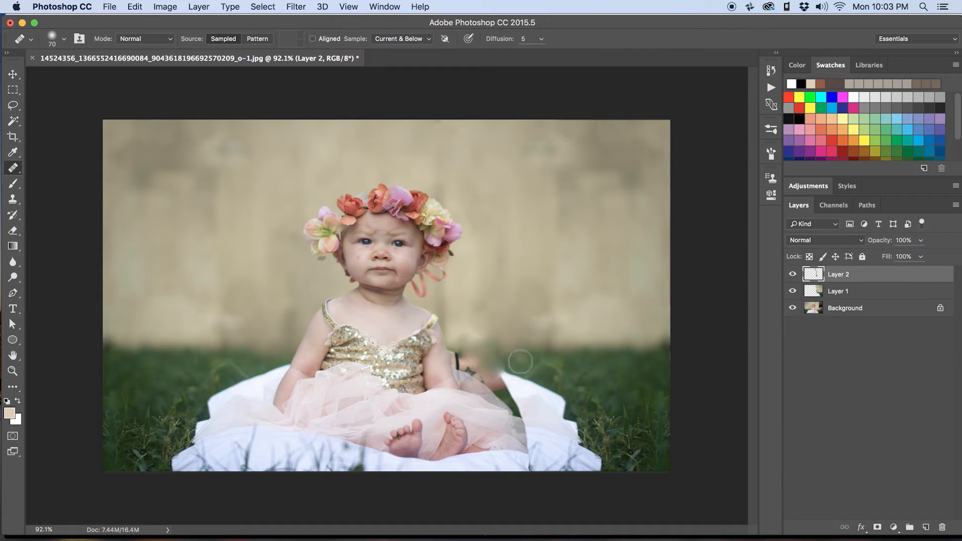
Clone grass over the remaining tattooed arm beside the baby with the Clone Stamp
key(s)
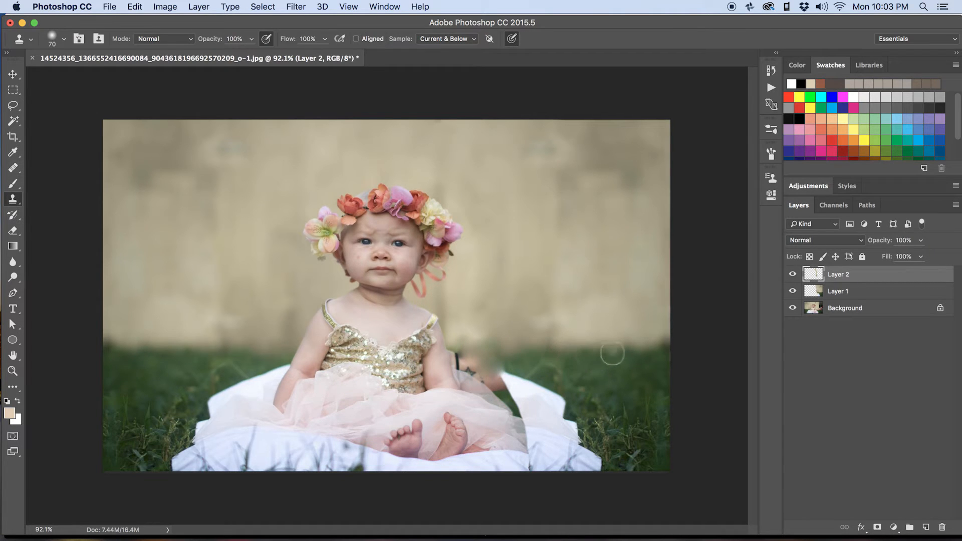
alt+click(610, 352)
mouse_move(493, 359)
mouse_down()
mouse_move(516, 355)
mouse_move(465, 361)
mouse_move(508, 374)
mouse_up()
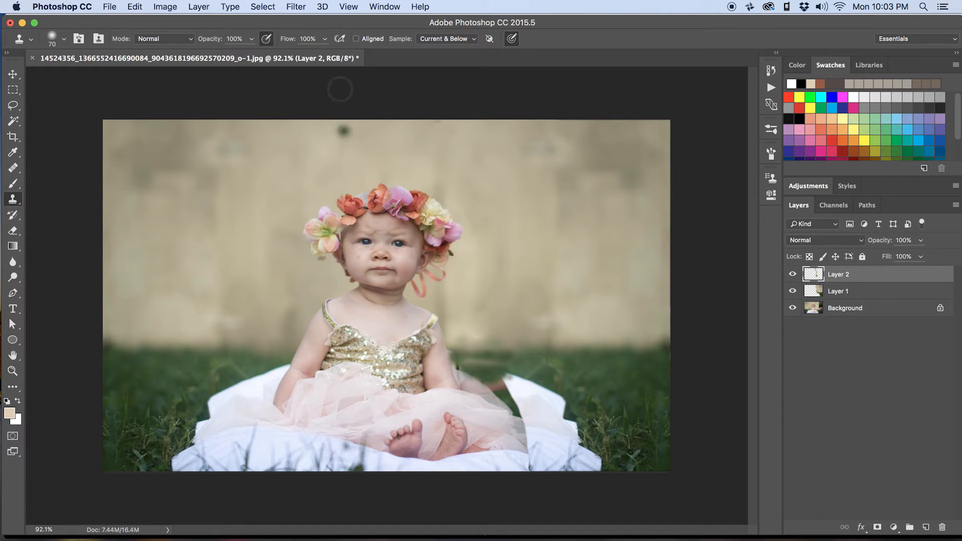
Clone grass over the arm remnant and mirrored blanket with Aligned sampling enabled, and undo the last strokes over the blanket
click(356, 39)
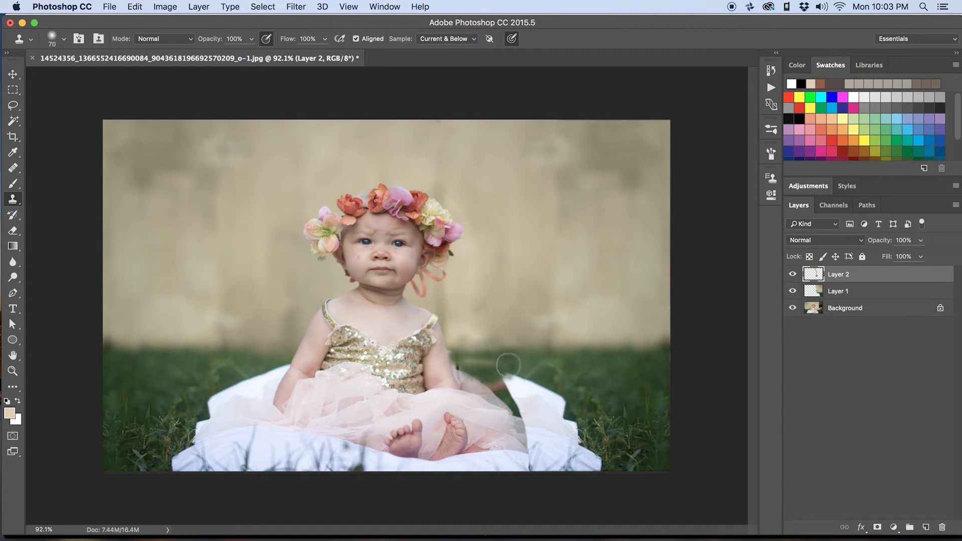
mouse_move(509, 364)
mouse_down()
mouse_move(464, 362)
mouse_move(516, 378)
mouse_move(492, 383)
mouse_move(531, 374)
mouse_move(521, 390)
mouse_move(537, 393)
mouse_move(543, 409)
mouse_move(559, 398)
mouse_move(540, 417)
mouse_move(530, 407)
mouse_move(535, 443)
mouse_move(567, 432)
mouse_move(568, 449)
mouse_move(547, 456)
mouse_move(545, 446)
mouse_move(559, 445)
mouse_move(559, 460)
mouse_move(548, 461)
mouse_move(551, 444)
mouse_move(546, 475)
mouse_move(554, 429)
mouse_up()
key(super+z)
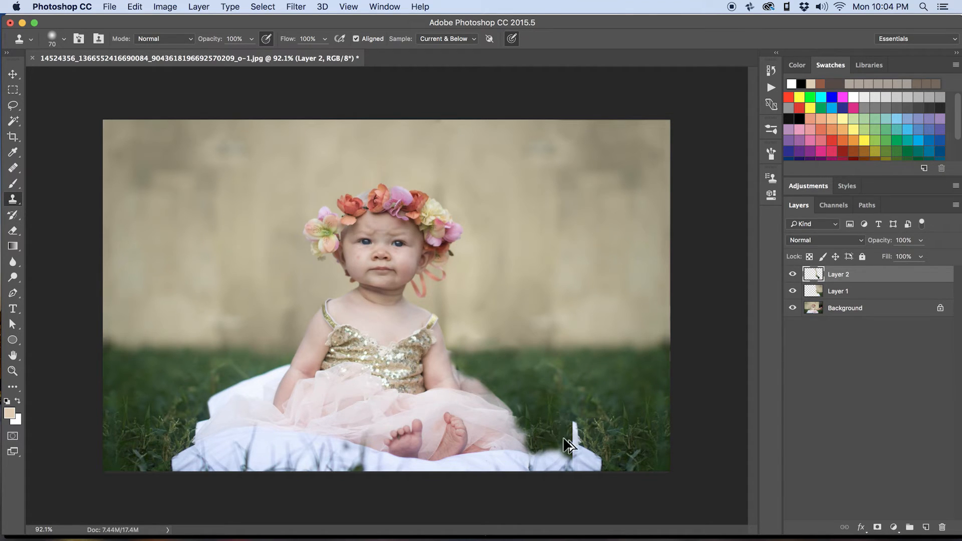
key(super+alt+z)
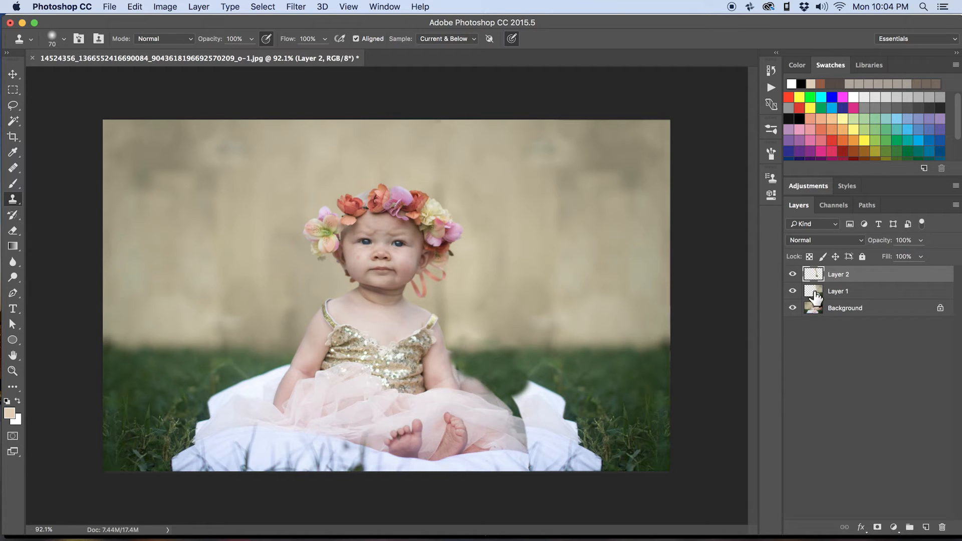
Add a layer mask to Layer 1 and paint it black with a 35 px brush to hide the mirrored blanket beside the dress
click(815, 296)
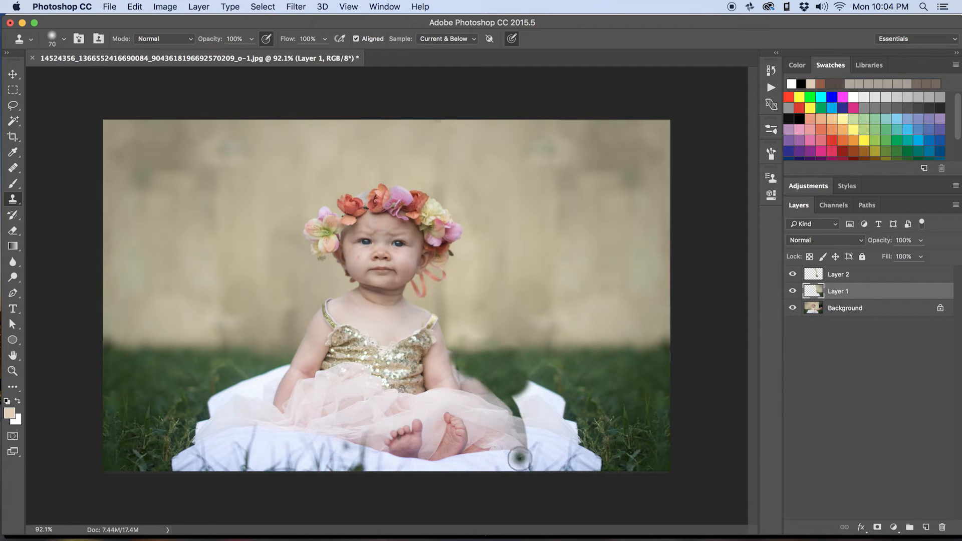
click(877, 528)
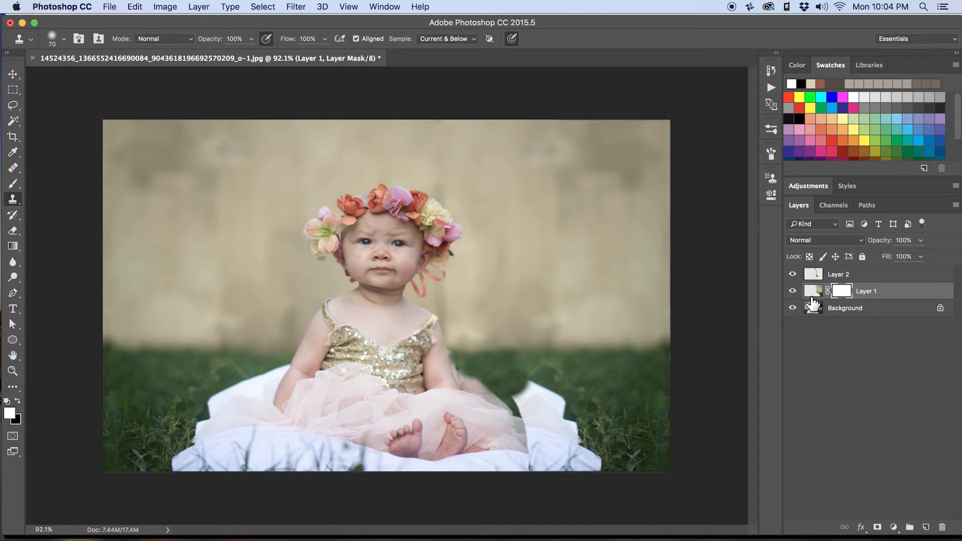
key(b)
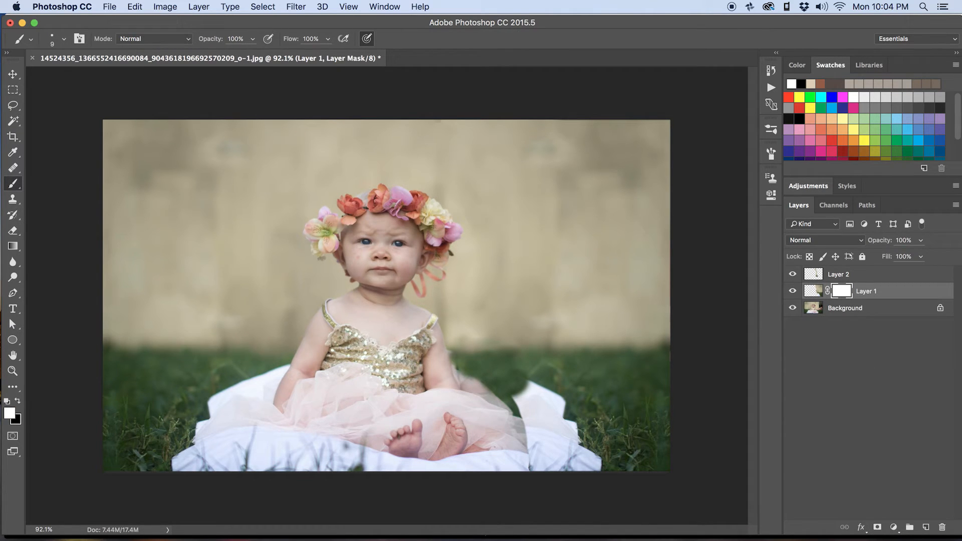
key(x)
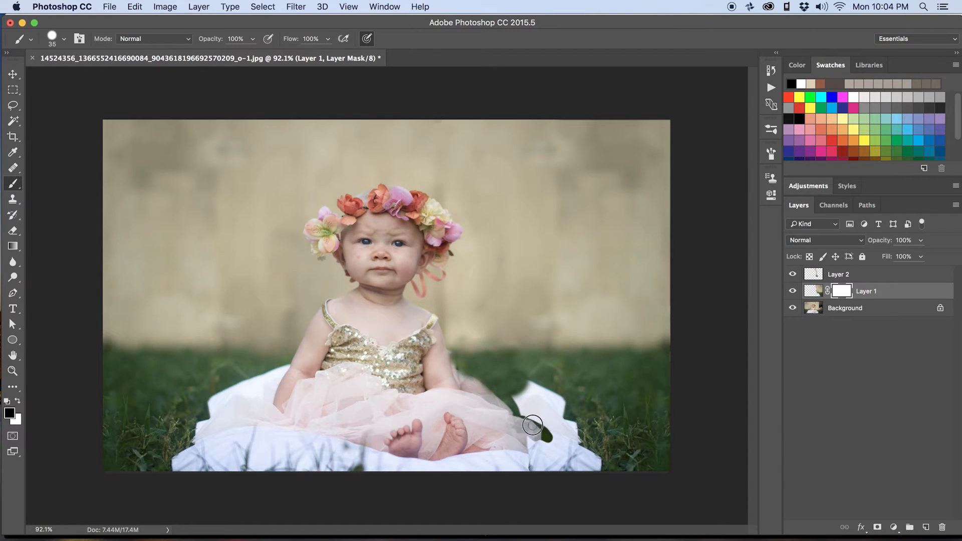
mouse_move(532, 425)
mouse_down()
mouse_move(549, 456)
mouse_move(526, 446)
mouse_move(542, 460)
mouse_up()
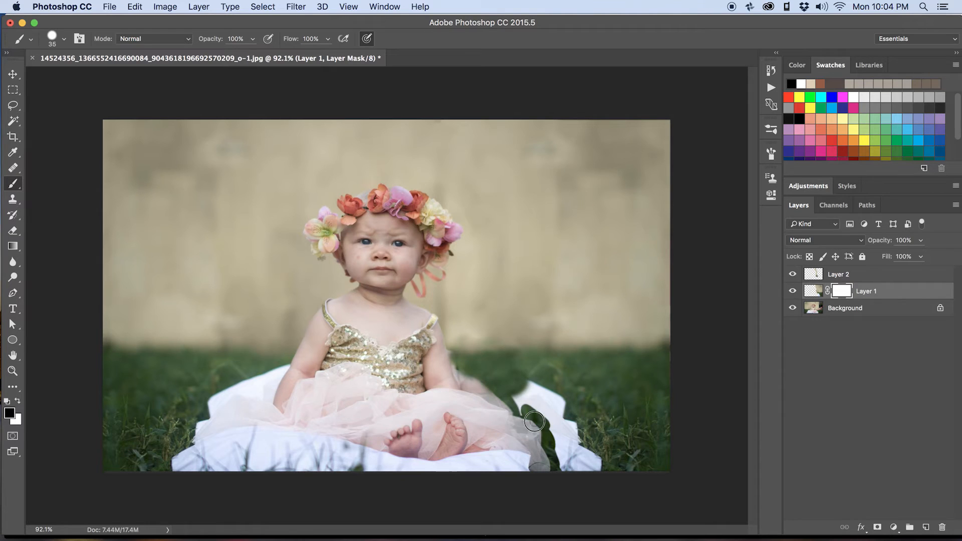
drag(511, 401, 539, 385)
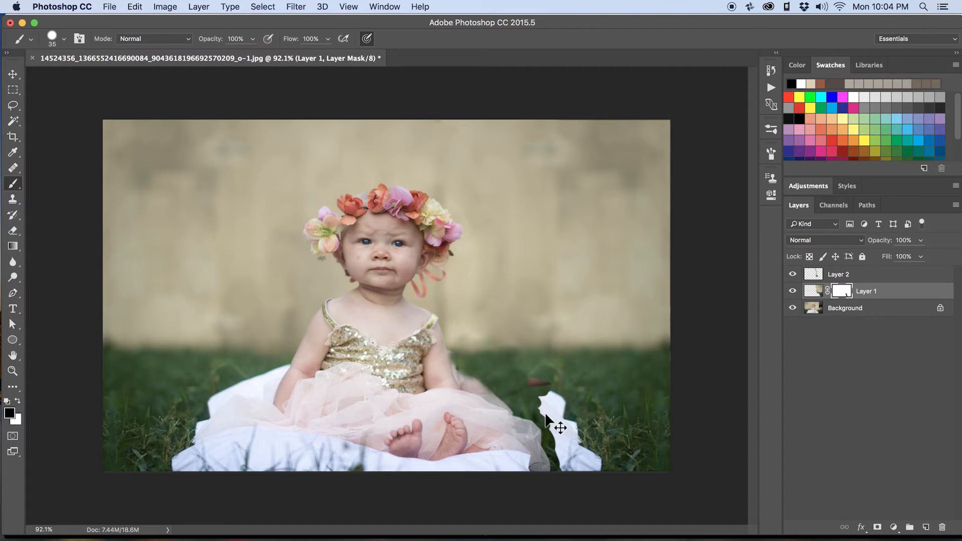
key(alt+super+z)
mouse_move(524, 416)
mouse_down()
mouse_move(540, 430)
mouse_move(512, 404)
mouse_move(525, 408)
mouse_move(546, 456)
mouse_move(531, 462)
mouse_move(527, 452)
mouse_move(543, 433)
mouse_move(569, 456)
mouse_move(581, 449)
mouse_move(593, 479)
mouse_move(614, 455)
mouse_move(566, 464)
mouse_move(598, 443)
mouse_move(604, 460)
mouse_move(575, 448)
mouse_move(585, 435)
mouse_move(564, 436)
mouse_move(581, 421)
mouse_move(550, 439)
mouse_move(562, 432)
mouse_move(549, 423)
mouse_move(563, 419)
mouse_move(555, 404)
mouse_move(529, 416)
mouse_move(573, 404)
mouse_move(529, 397)
mouse_up()
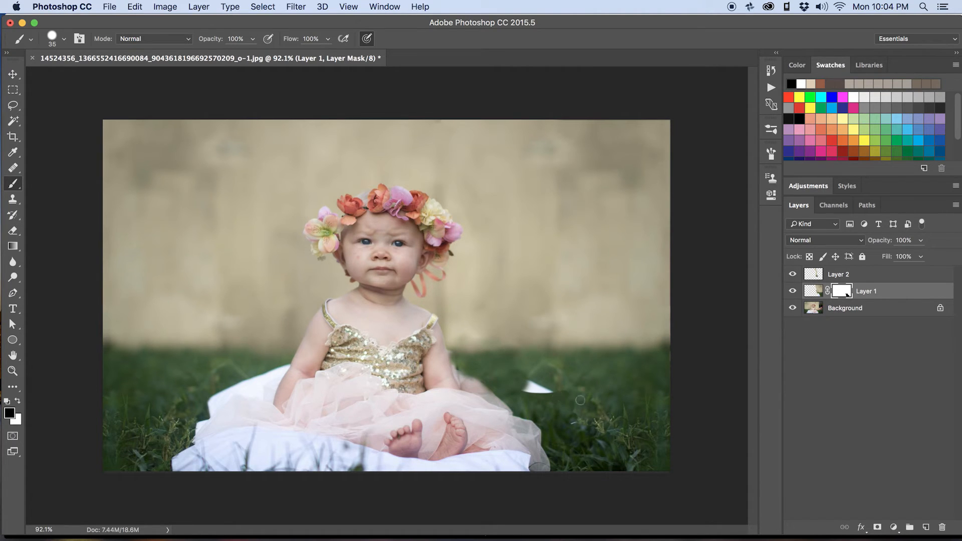
Clone nearby grass over the leftover white blanket corner beside the dress on Layer 2, undoing the first stroke
key(s)
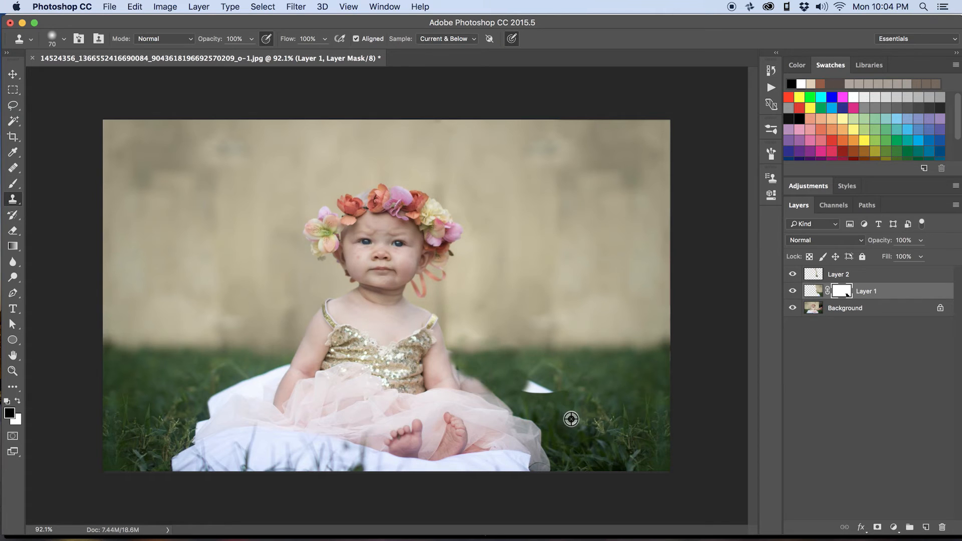
click(812, 275)
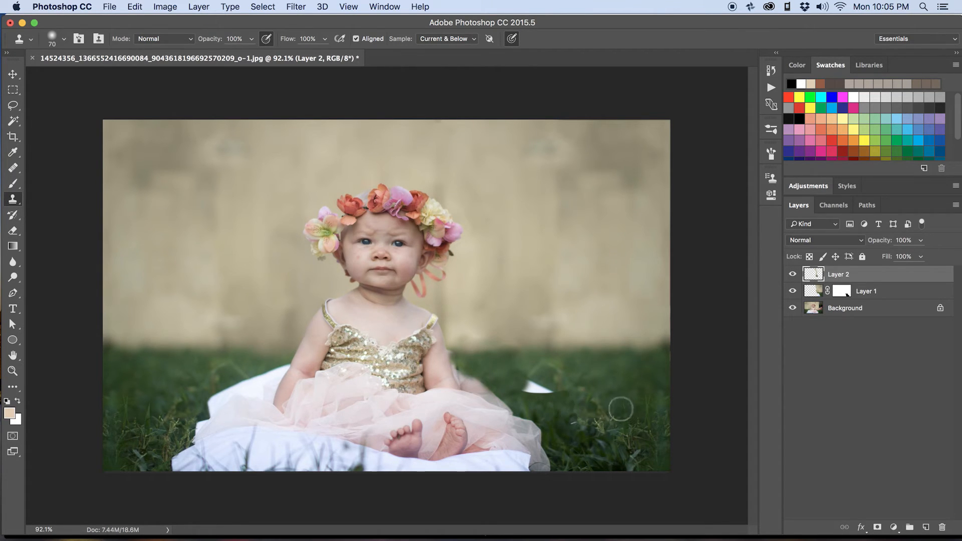
drag(557, 396, 550, 397)
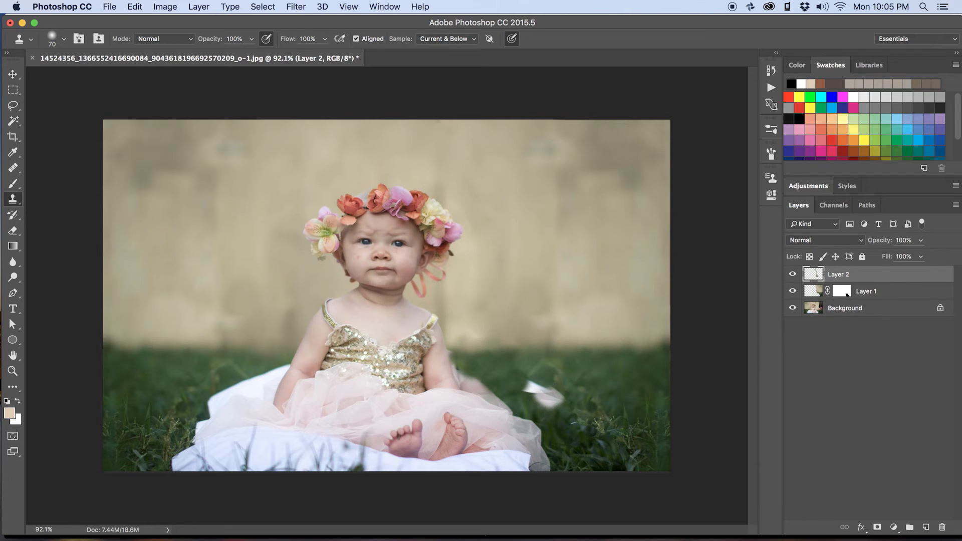
key(super+z)
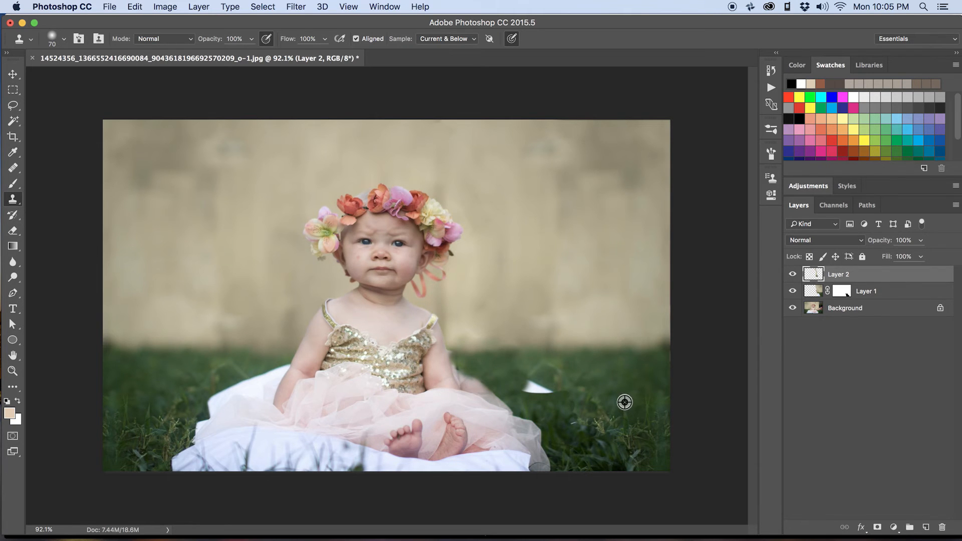
alt+click(625, 402)
drag(557, 399, 539, 400)
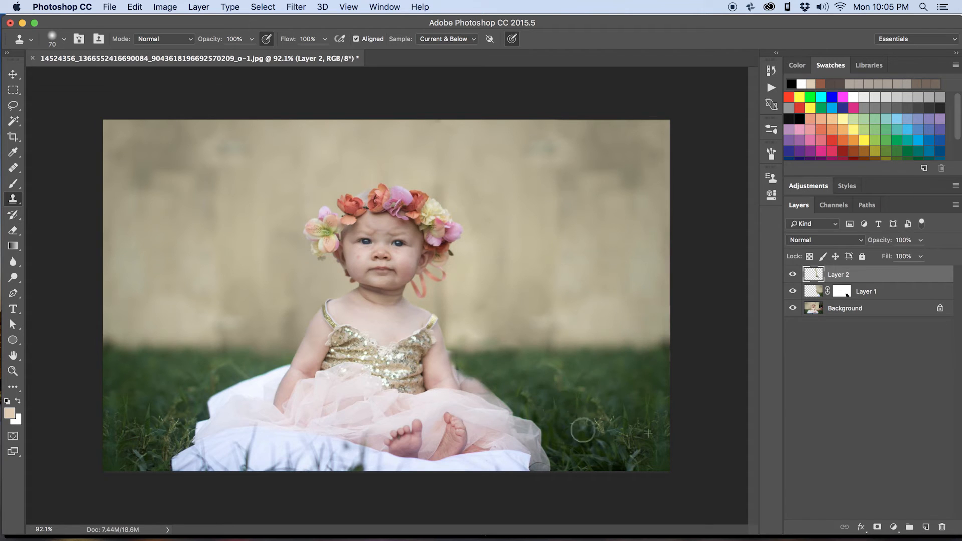
Heal the cloned grass beside the dress with the Healing Brush, sampling from the grass nearby
key(j)
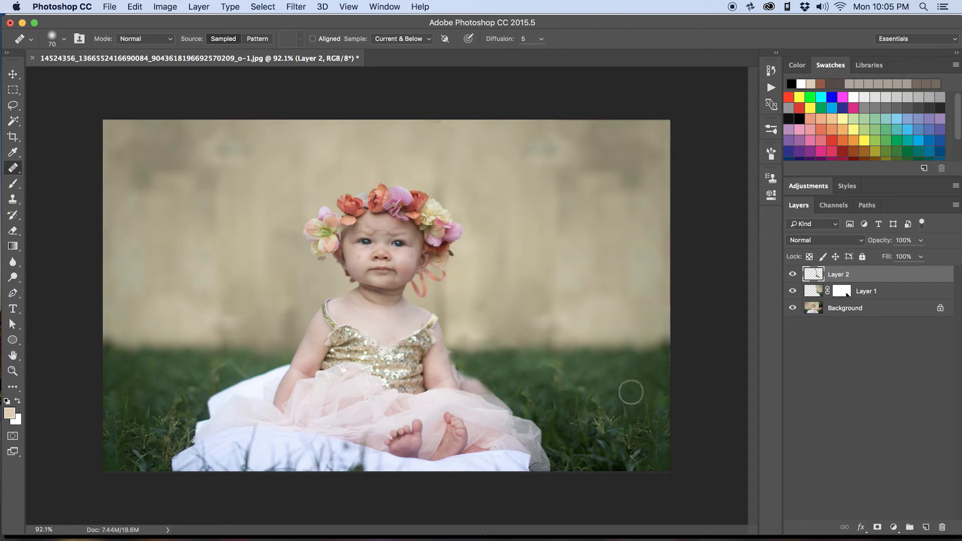
alt+click(620, 386)
mouse_move(581, 407)
mouse_down()
mouse_move(594, 427)
mouse_move(582, 406)
mouse_up()
click(600, 433)
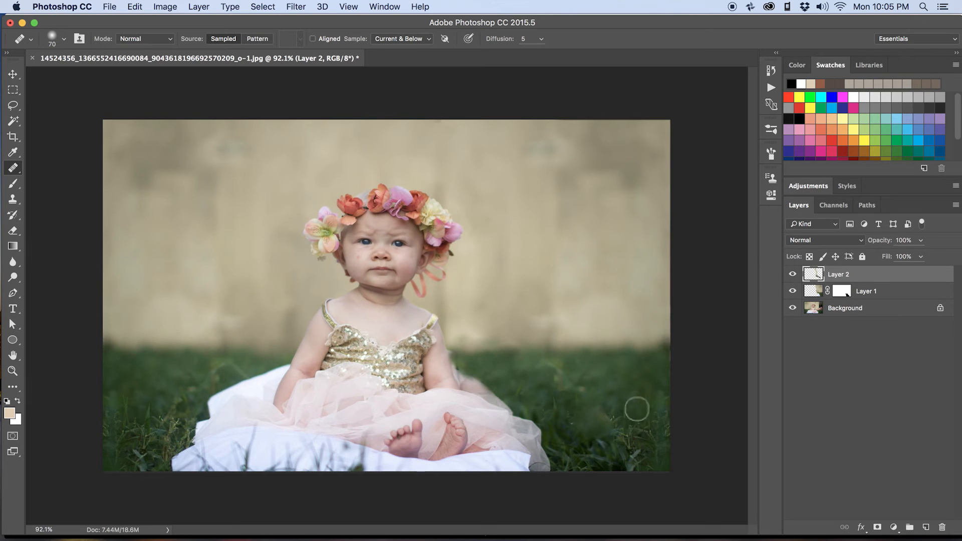
Clone sharp grass texture over the smudged healed patch beside the dress with the Clone Stamp
key(s)
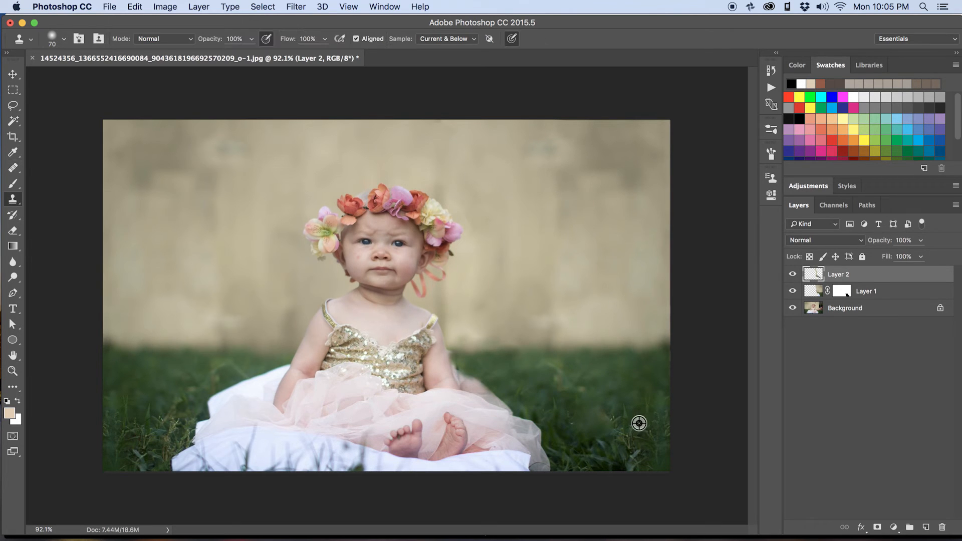
alt+click(639, 424)
mouse_move(604, 429)
mouse_down()
mouse_move(587, 429)
mouse_move(595, 417)
mouse_up()
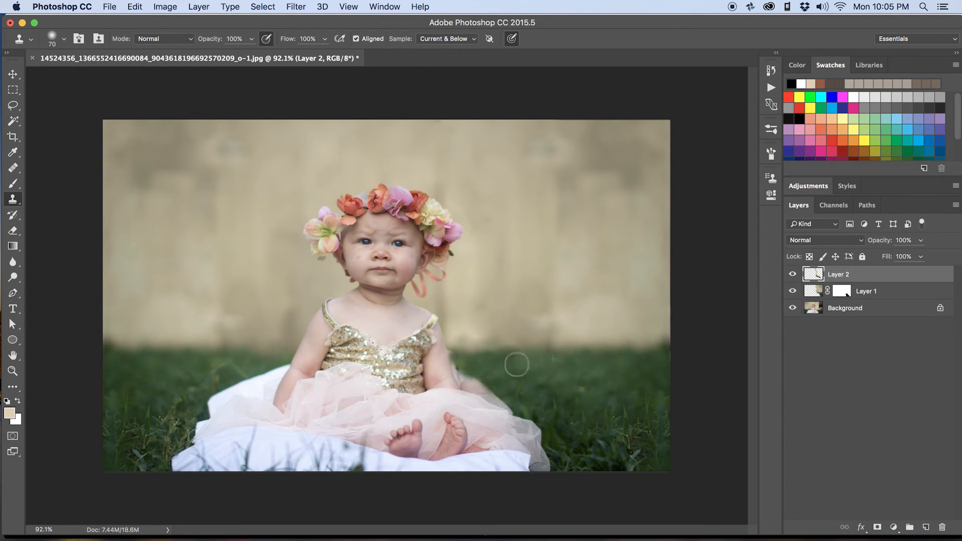
click(588, 392)
Clone the wall and grass boundary along the edge of the baby's arm using a 70 px Clone Stamp brush with 66% hardness
key(super+space)
drag(481, 380, 545, 370)
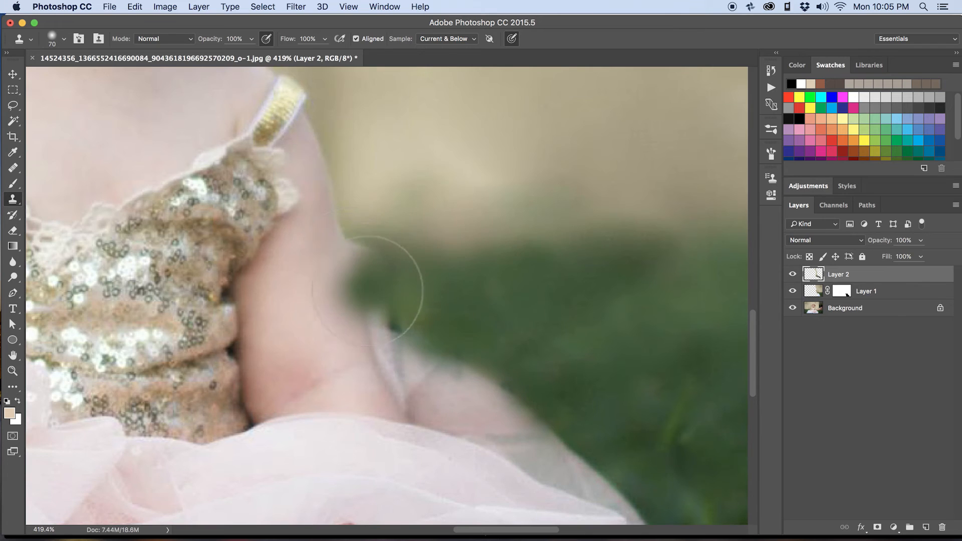
click(62, 39)
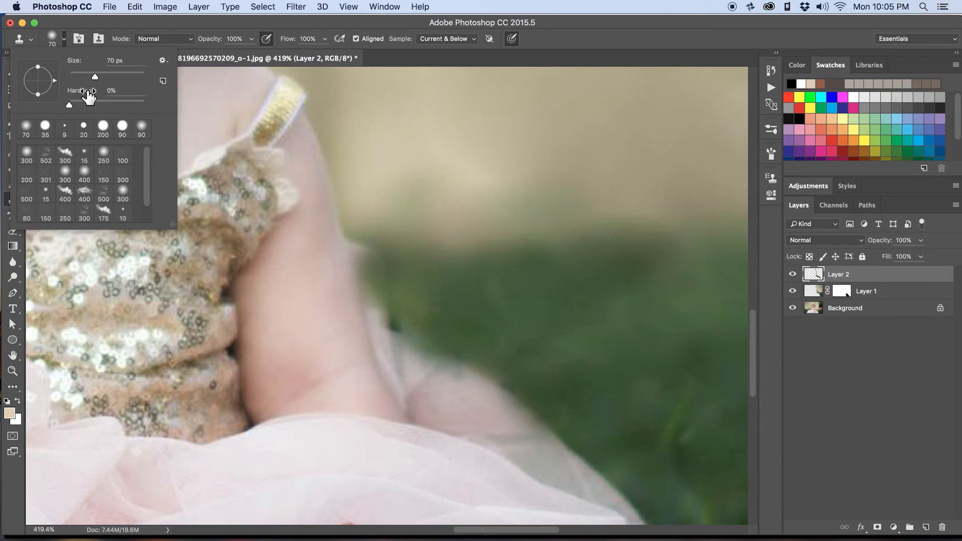
drag(107, 95, 121, 99)
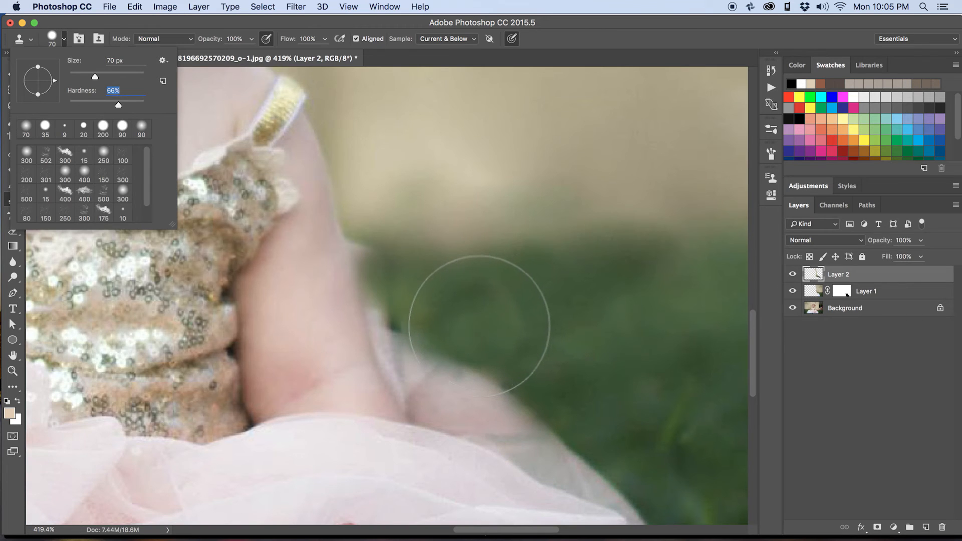
click(481, 327)
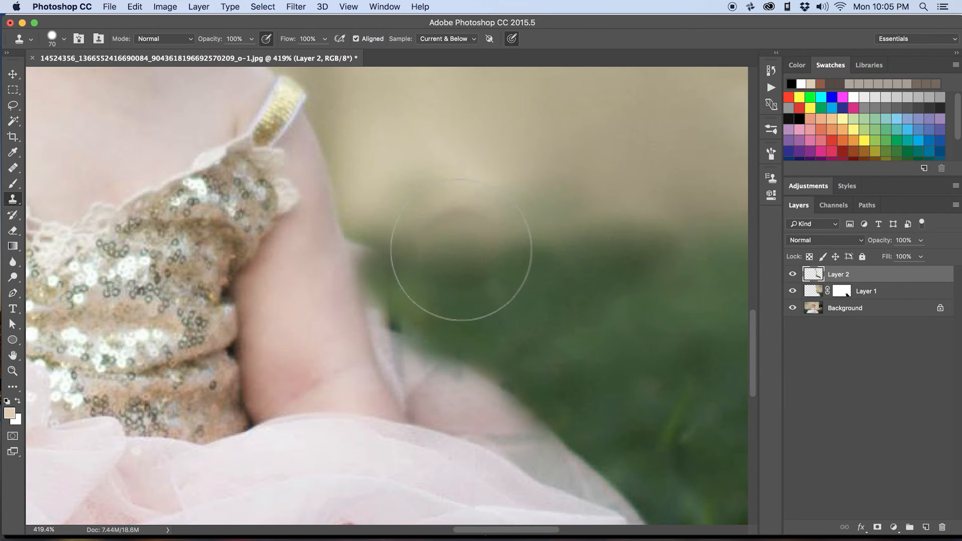
alt+click(470, 247)
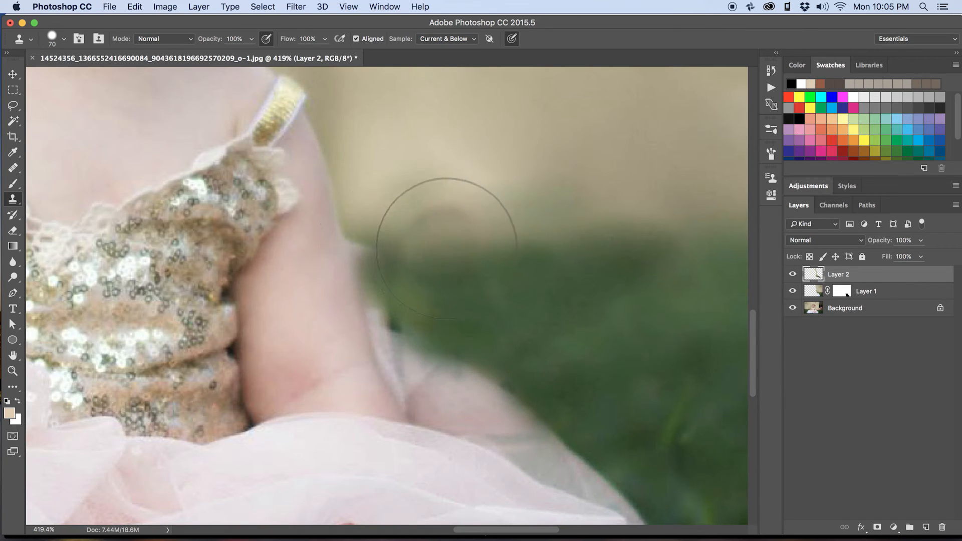
alt+click(558, 241)
drag(473, 242, 453, 244)
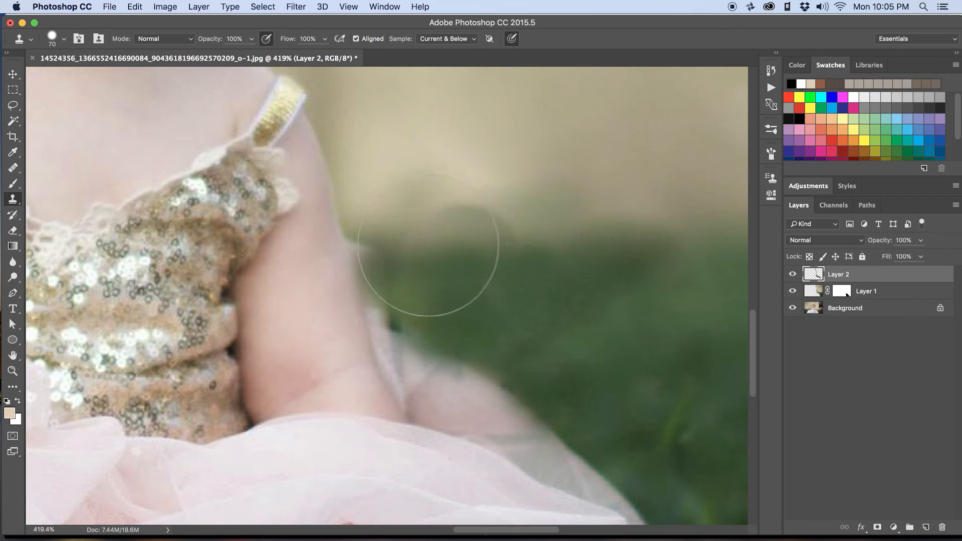
mouse_move(394, 251)
mouse_down()
mouse_move(469, 261)
mouse_move(484, 300)
mouse_move(522, 310)
mouse_move(480, 322)
mouse_up()
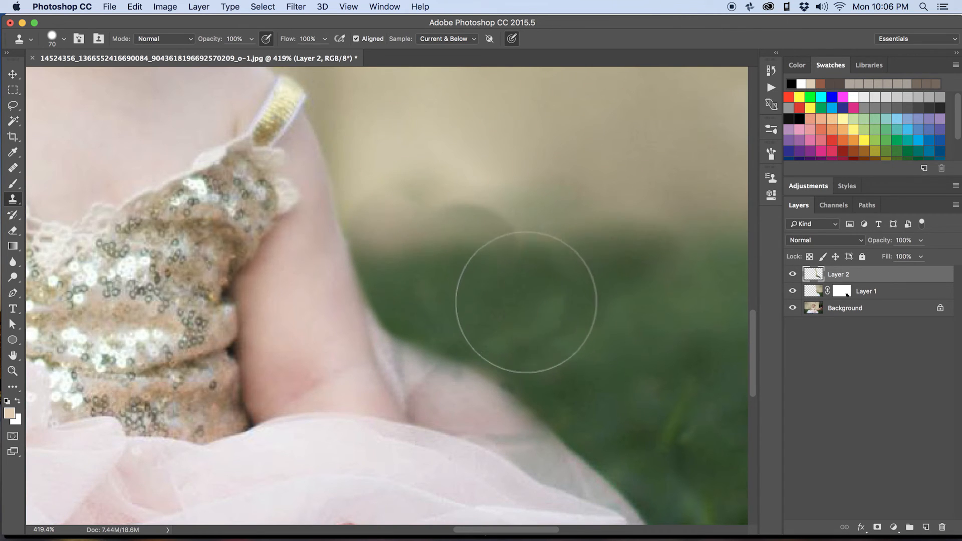
Heal the grass beside the baby's arm and the dark smudge where the grass meets the wall
key(j)
click(615, 300)
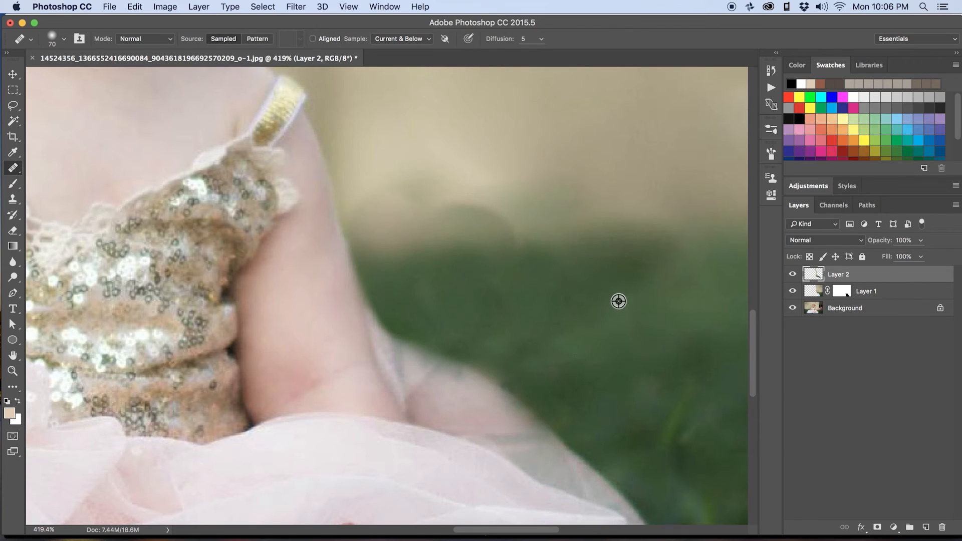
mouse_move(406, 284)
mouse_down()
mouse_move(389, 245)
mouse_move(415, 287)
mouse_up()
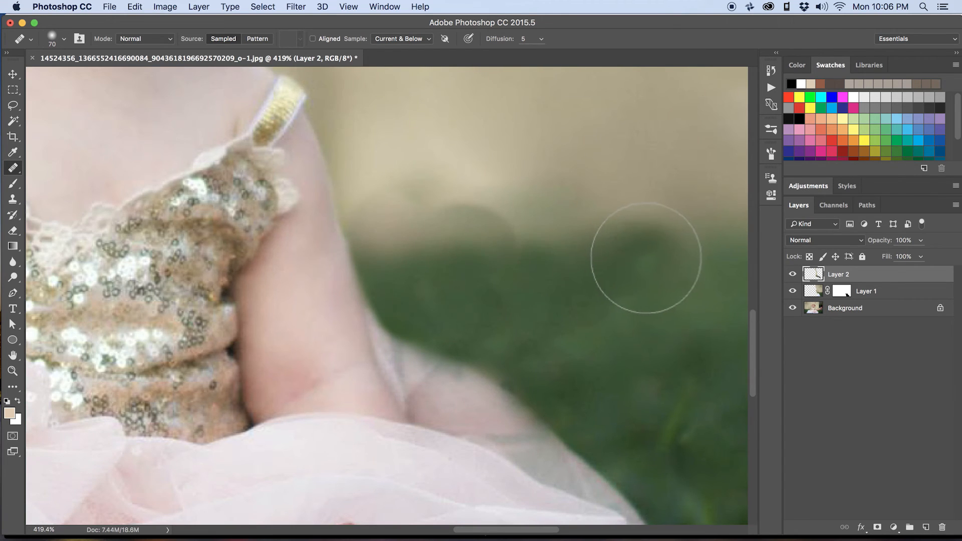
click(653, 249)
click(496, 243)
mouse_move(497, 243)
mouse_down()
mouse_move(402, 241)
mouse_move(546, 225)
mouse_move(478, 226)
mouse_up()
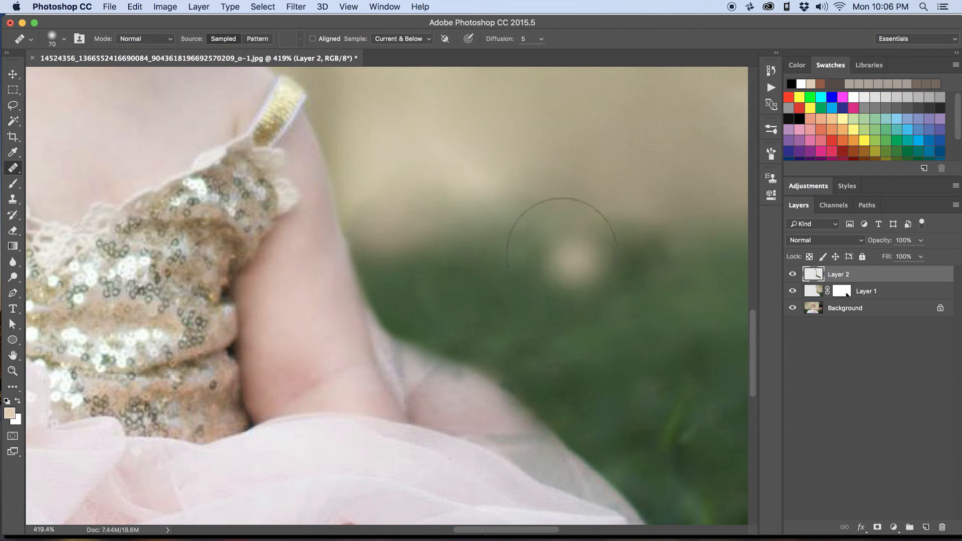
Compare the retouched portrait with the original by showing only the Background layer and restoring all layers
scroll(533, 227, down, 5)
scroll(533, 227, down, 2)
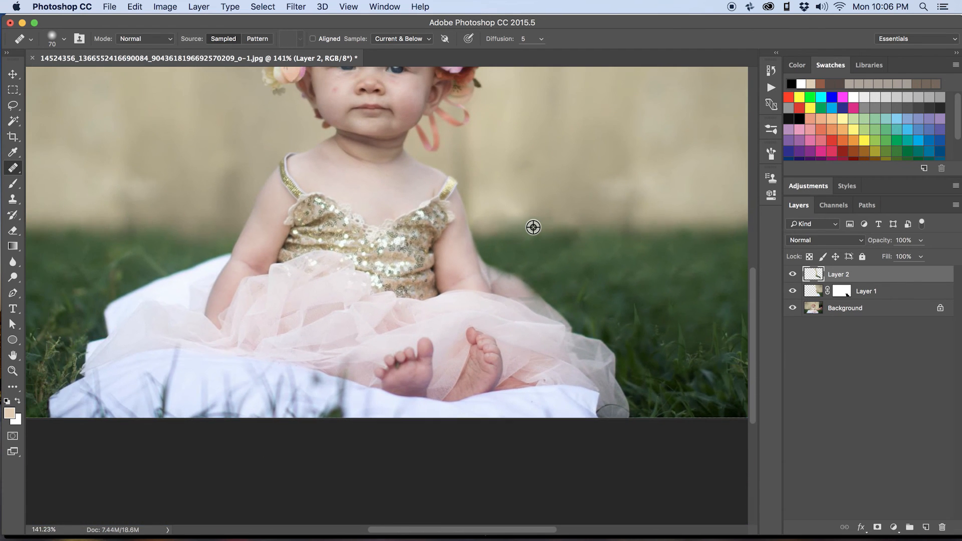
scroll(533, 227, down, 2)
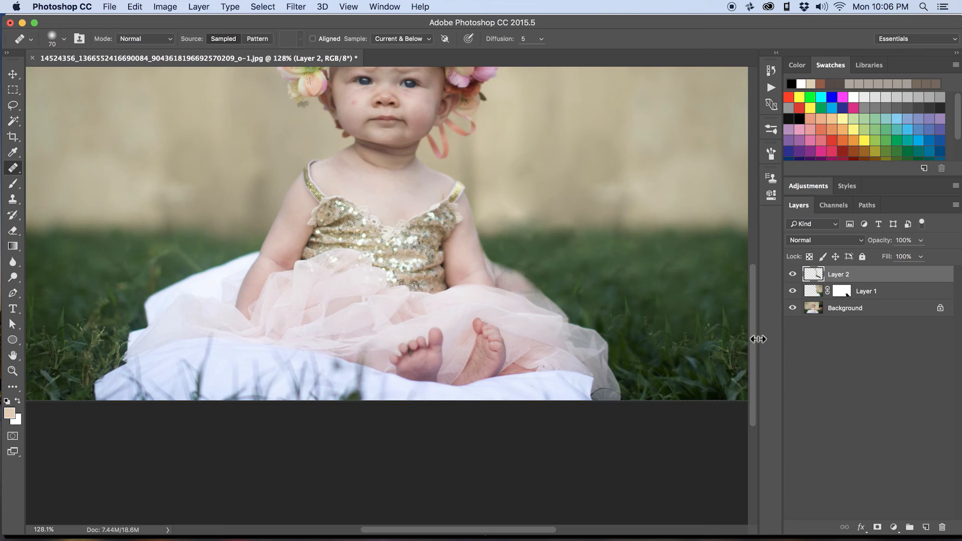
alt+click(792, 309)
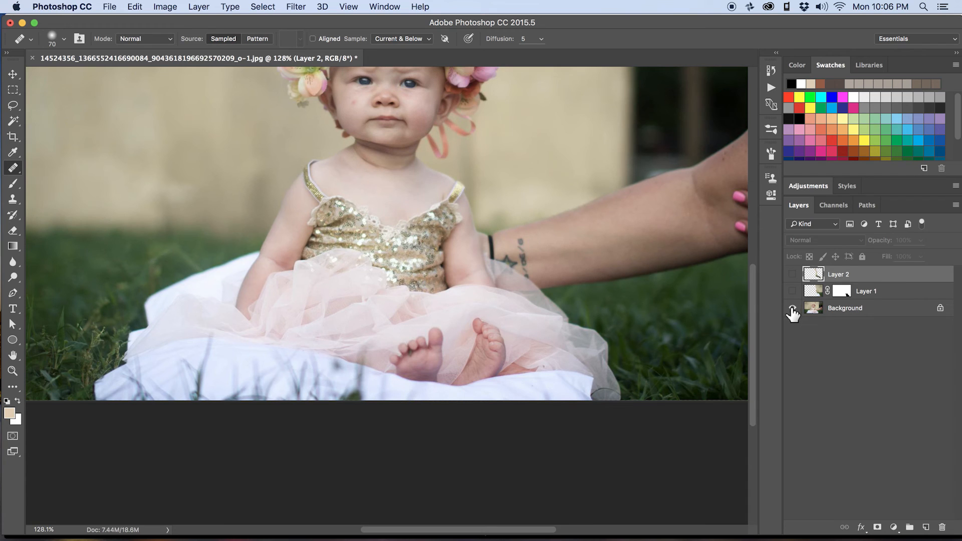
alt+click(792, 309)
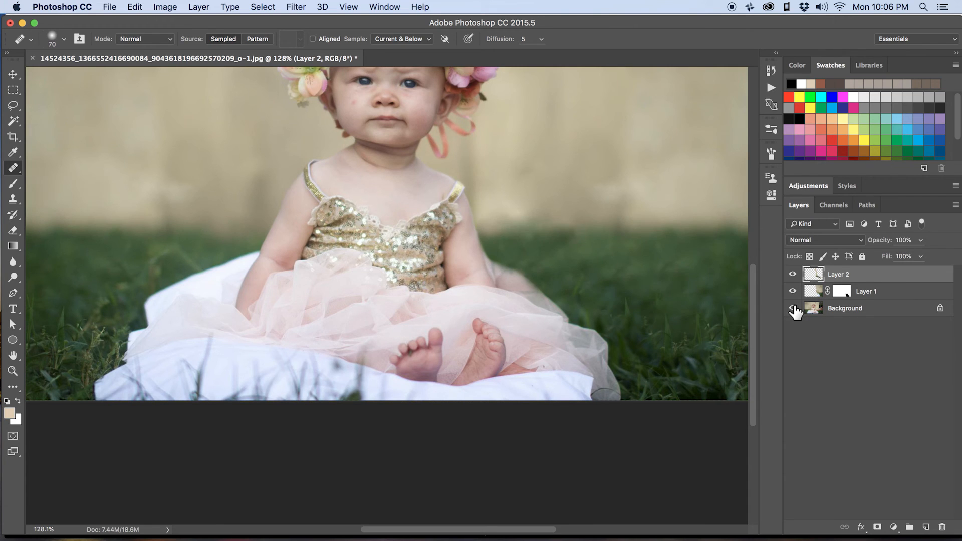
alt+click(792, 309)
alt+click(792, 309)
Heal the mirrored dark marks on the upper wall beside the baby's head with a 125 px Healing Brush
key(super+minus)
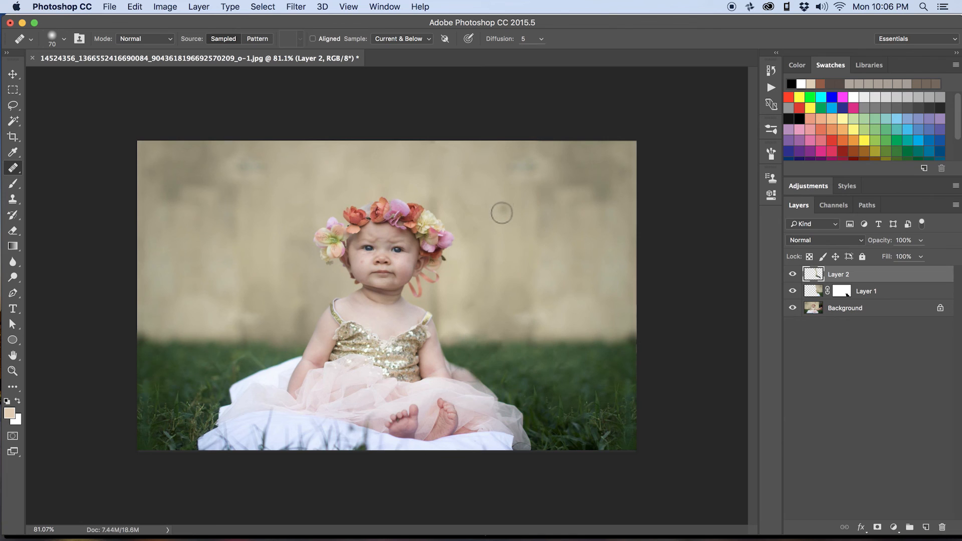
key(bracketright)
key(bracketright)
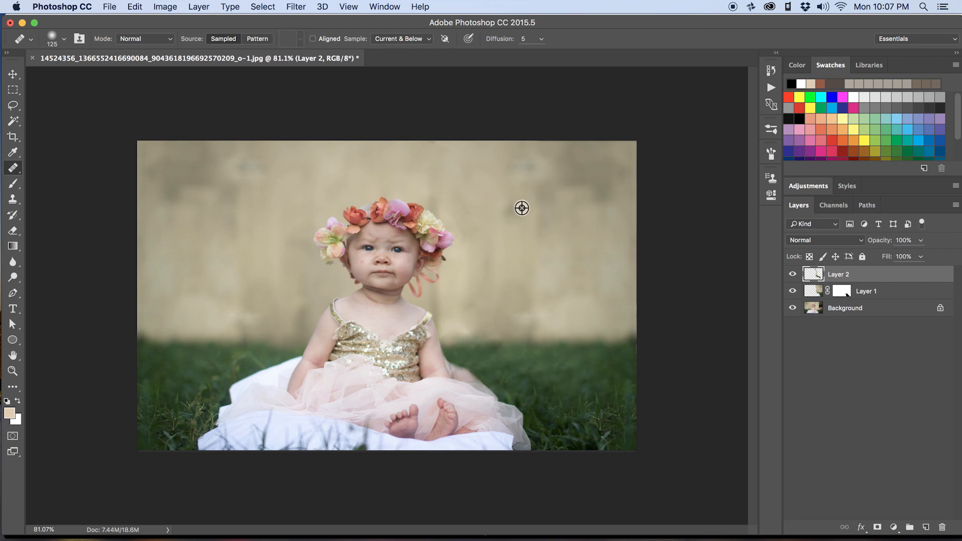
alt+click(503, 211)
drag(537, 172, 532, 171)
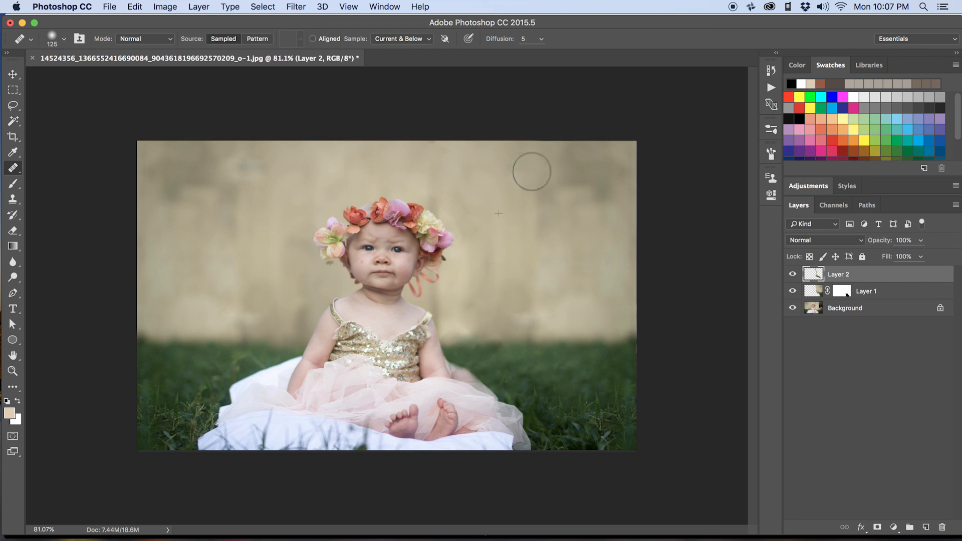
drag(602, 193, 596, 199)
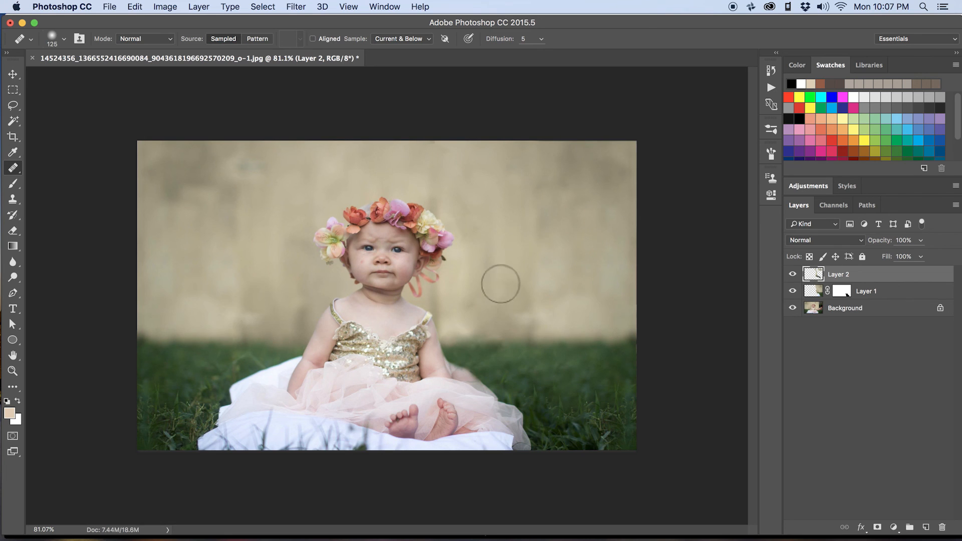
Heal the repeated mirrored marks on the lower wall just above the grass, sampling clean wall texture
alt+click(516, 281)
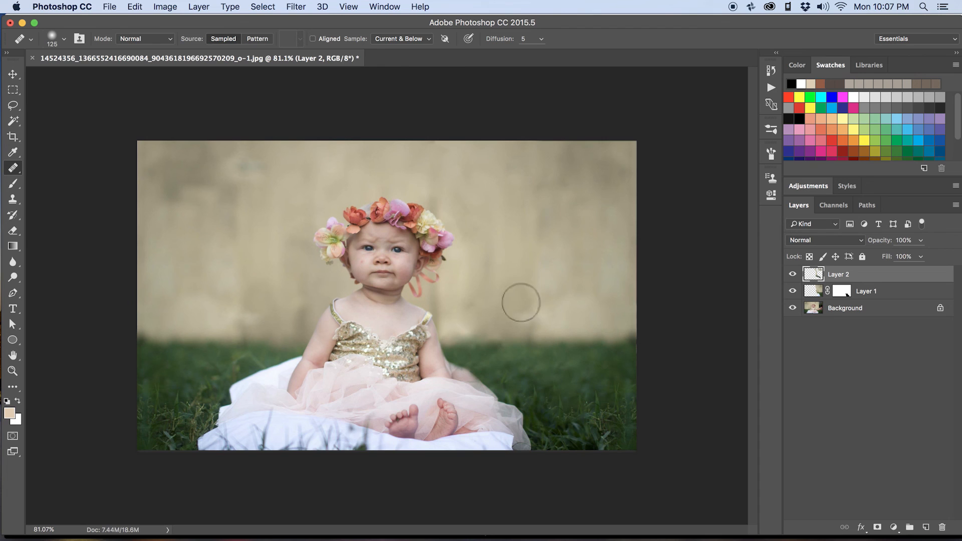
mouse_move(554, 317)
mouse_down()
mouse_move(543, 313)
mouse_move(591, 306)
mouse_move(608, 319)
mouse_move(584, 311)
mouse_move(600, 317)
mouse_up()
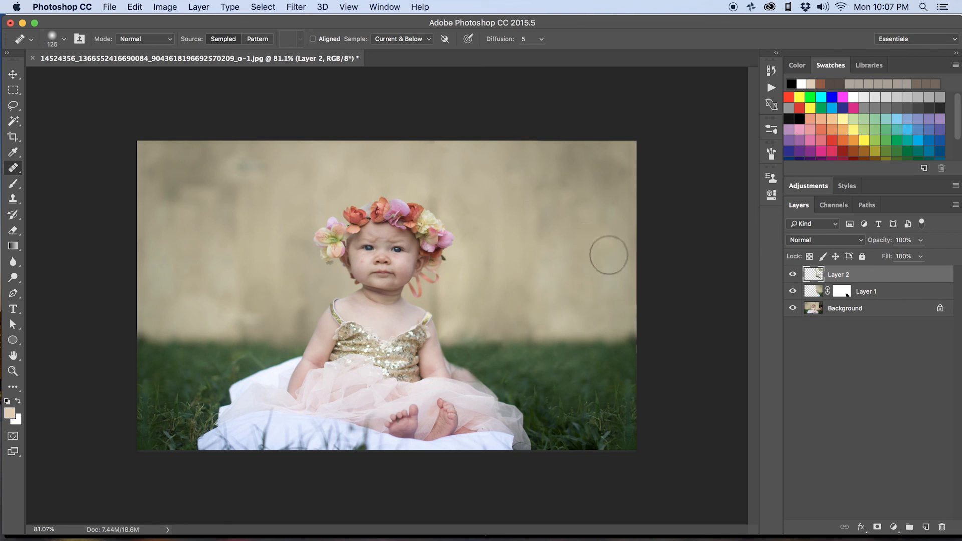
click(570, 339)
drag(545, 264, 551, 310)
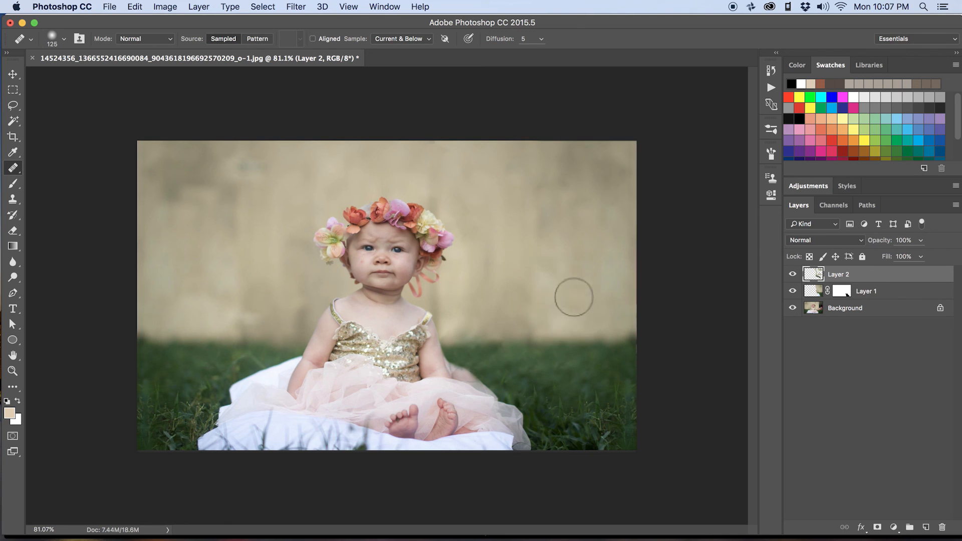
drag(553, 258, 545, 278)
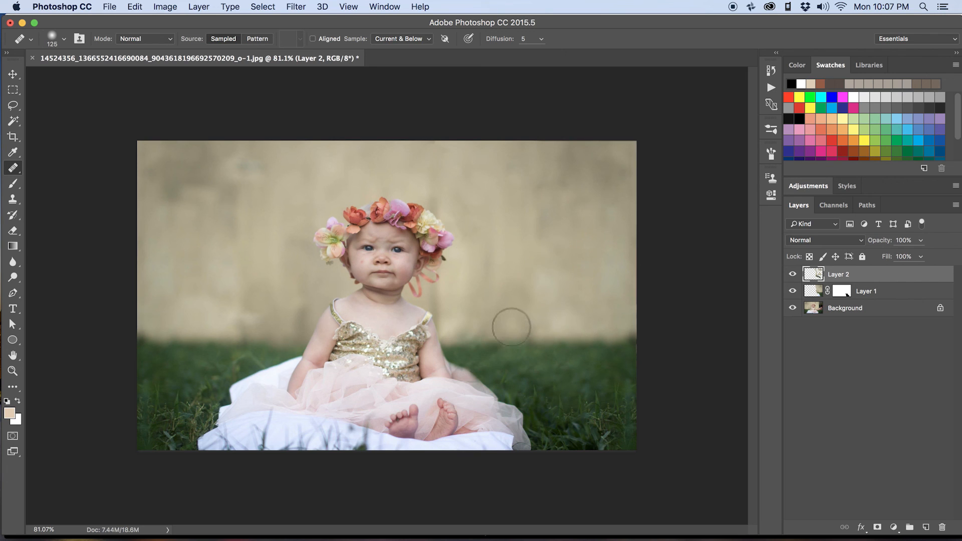